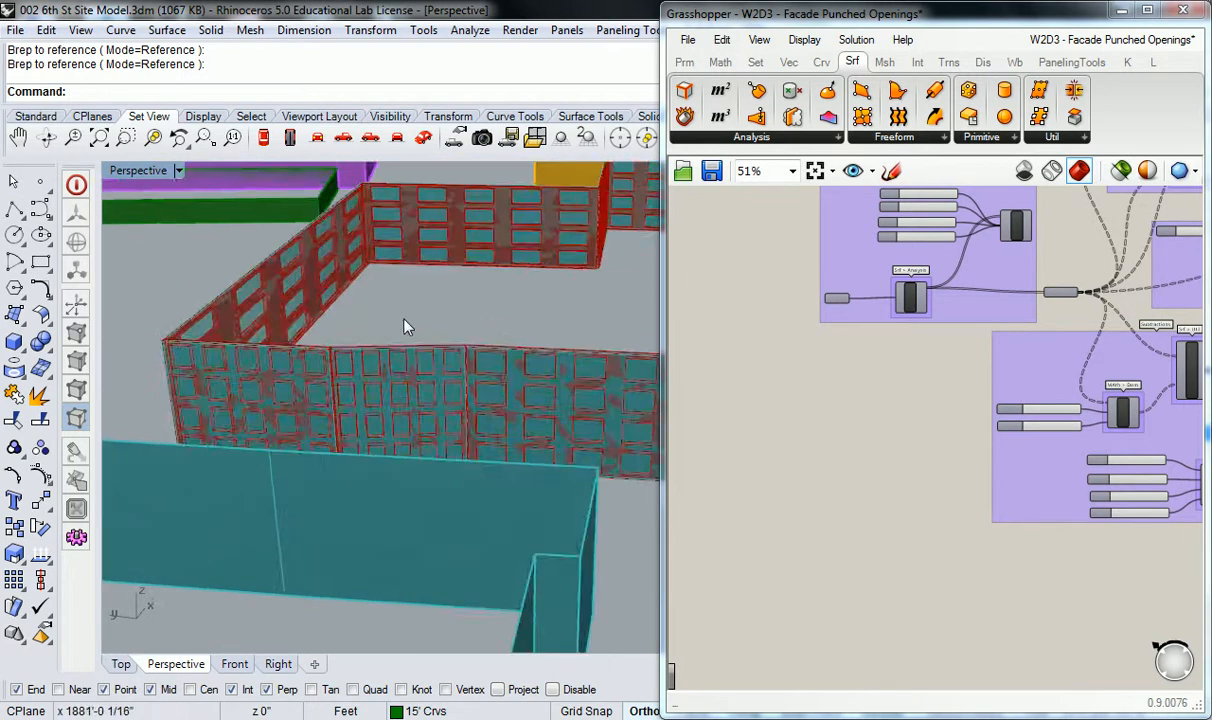
{"action": "scroll", "coordinate": [416, 504], "scroll_direction": "down", "scroll_amount": 10}
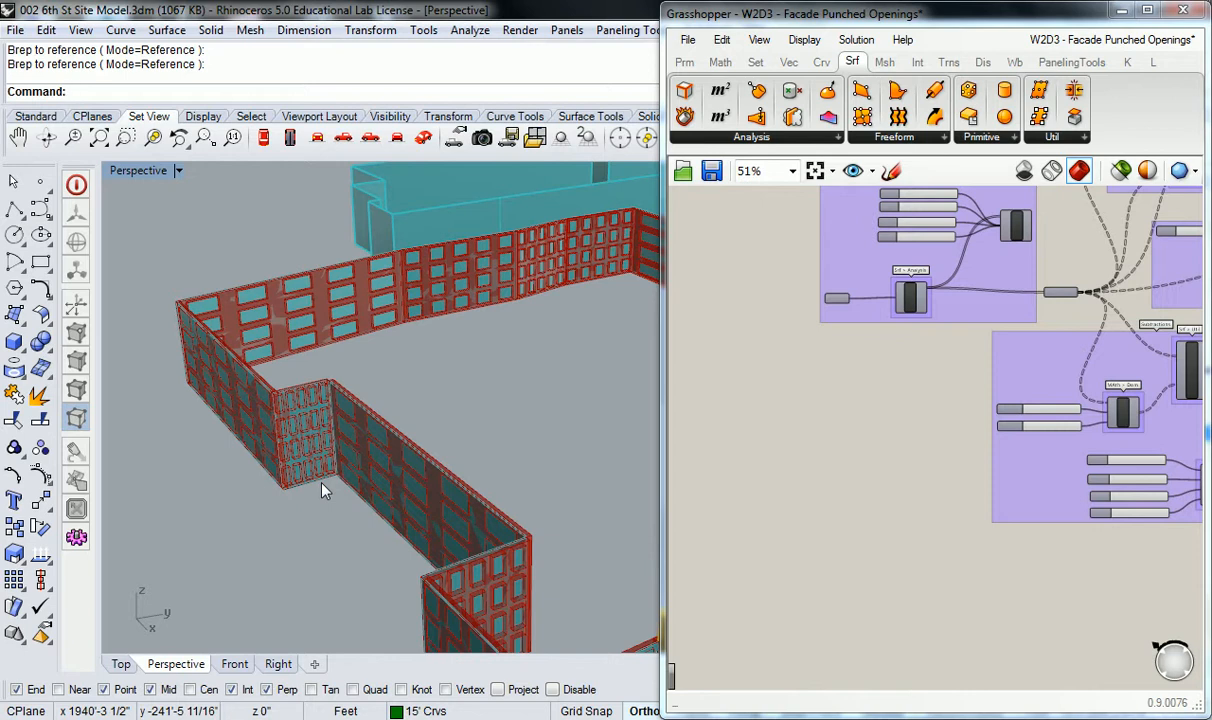
{"action": "right_click_drag", "start_coordinate": [316, 527], "coordinate": [426, 405]}
{"action": "scroll", "coordinate": [794, 440], "scroll_direction": "down", "scroll_amount": 3}
{"action": "scroll", "coordinate": [869, 457], "scroll_direction": "up", "scroll_amount": 3}
{"action": "right_click_drag", "start_coordinate": [920, 447], "coordinate": [866, 491]}
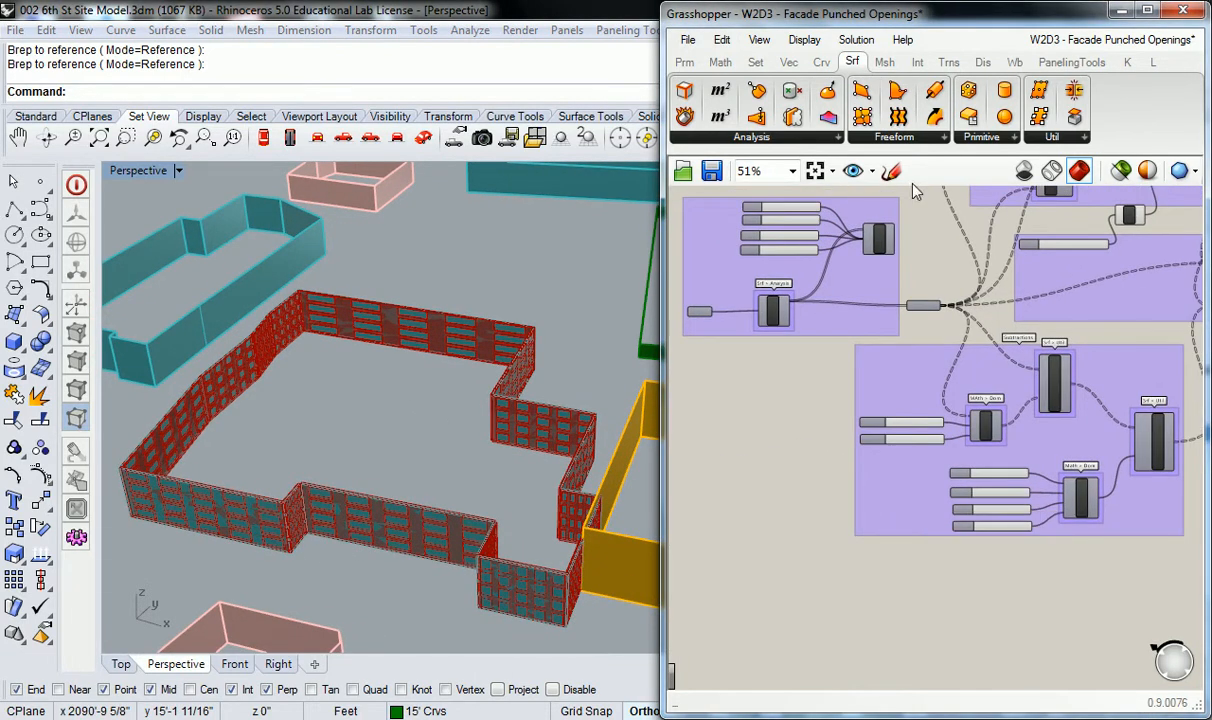
{"action": "left_click", "coordinate": [983, 62]}
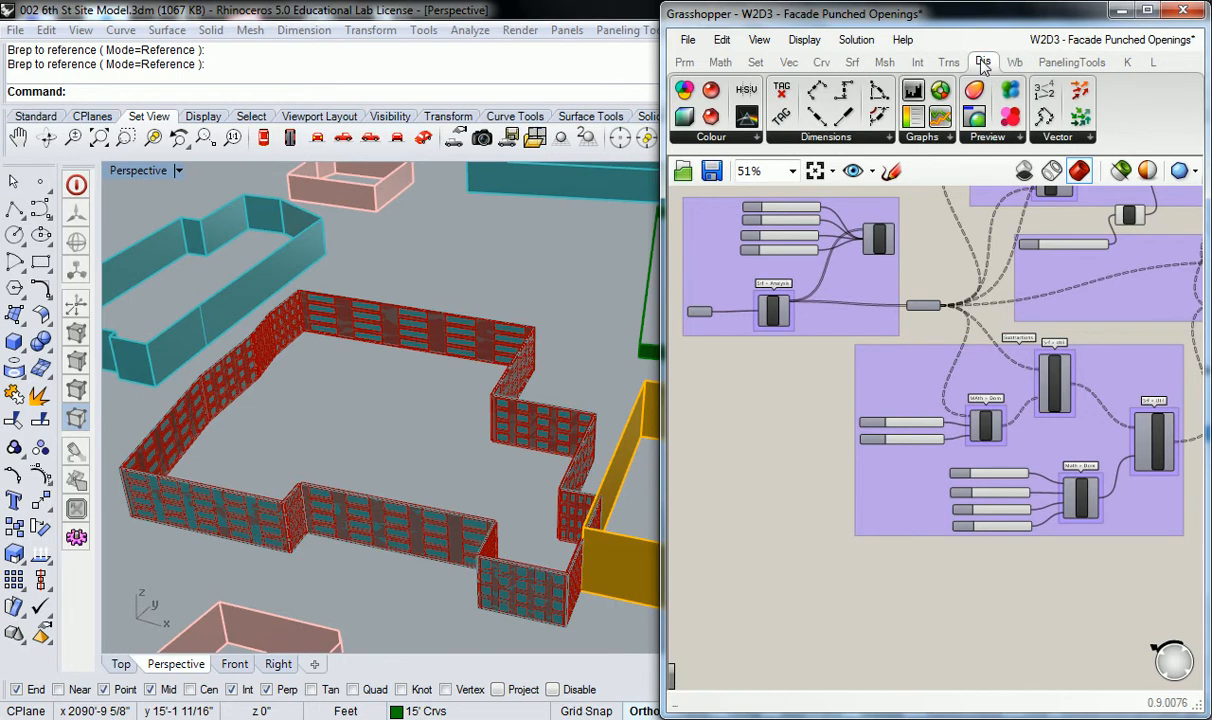
{"action": "left_click", "coordinate": [1087, 139]}
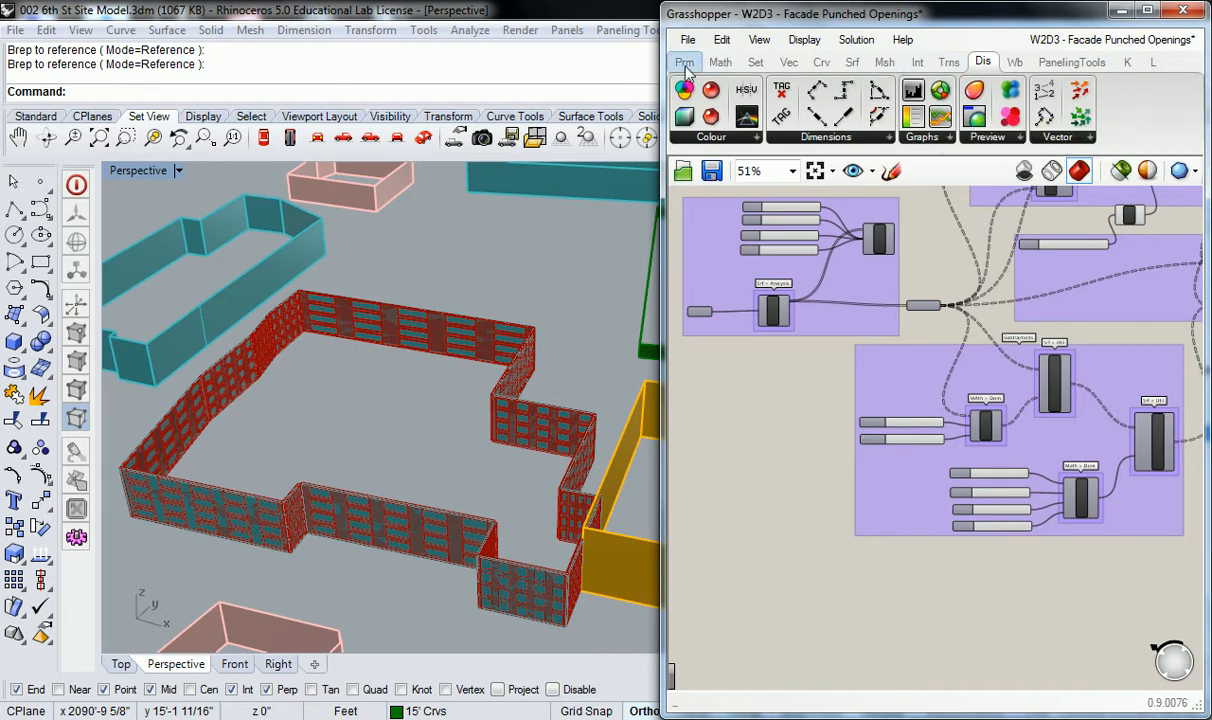
- Toggle the preview of the Brep parameter that feeds the DeBrep component
{"action": "scroll", "coordinate": [790, 486], "scroll_direction": "up", "scroll_amount": 2}
{"action": "right_click_drag", "start_coordinate": [816, 448], "coordinate": [933, 349]}
{"action": "scroll", "coordinate": [893, 449], "scroll_direction": "down", "scroll_amount": 1}
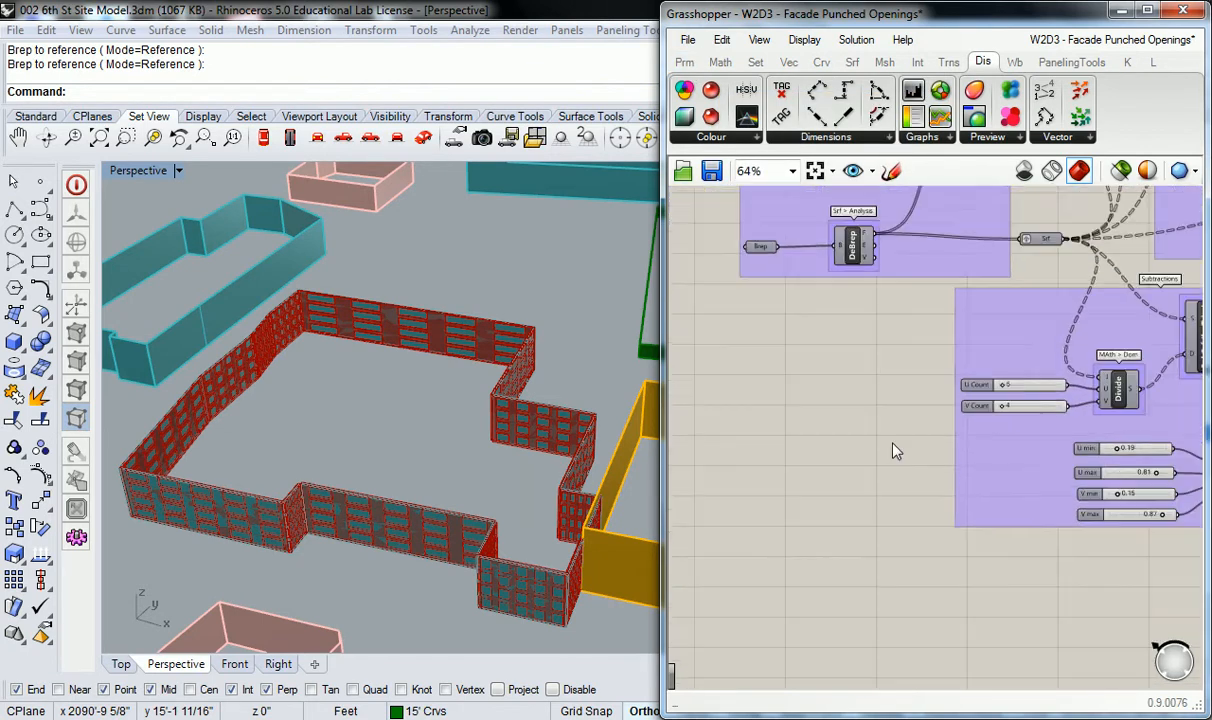
{"action": "right_click_drag", "start_coordinate": [838, 405], "coordinate": [905, 381]}
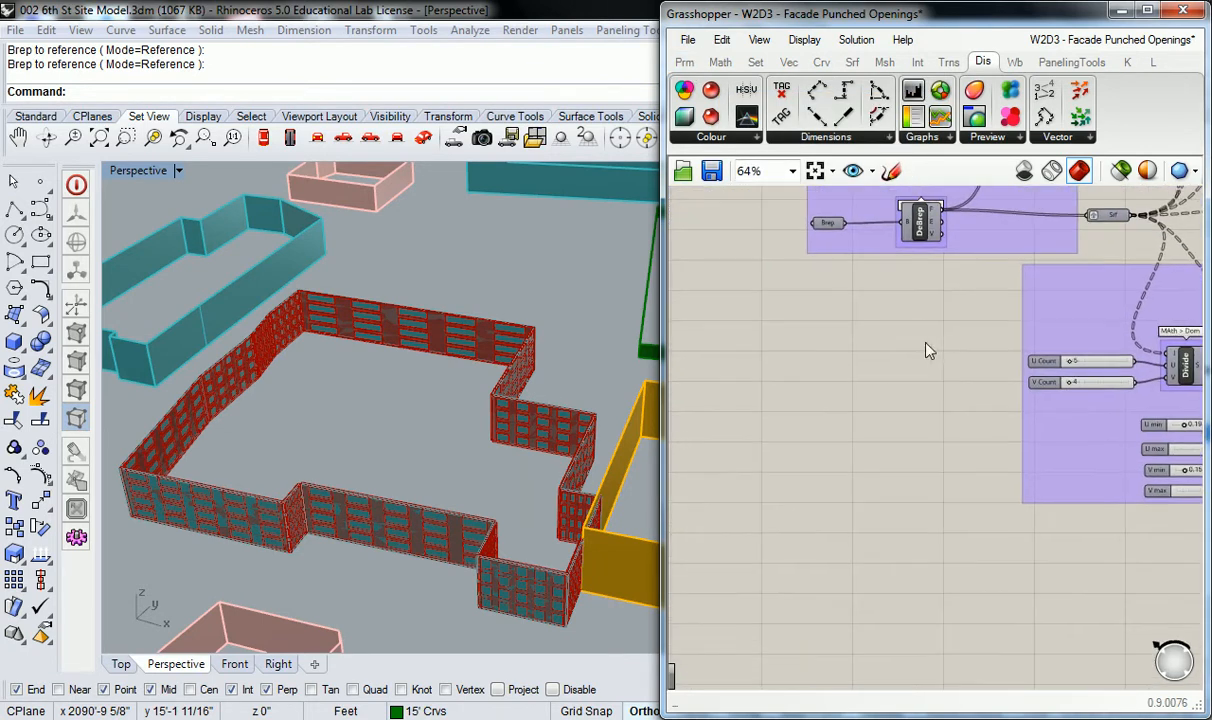
{"action": "right_click", "coordinate": [831, 223]}
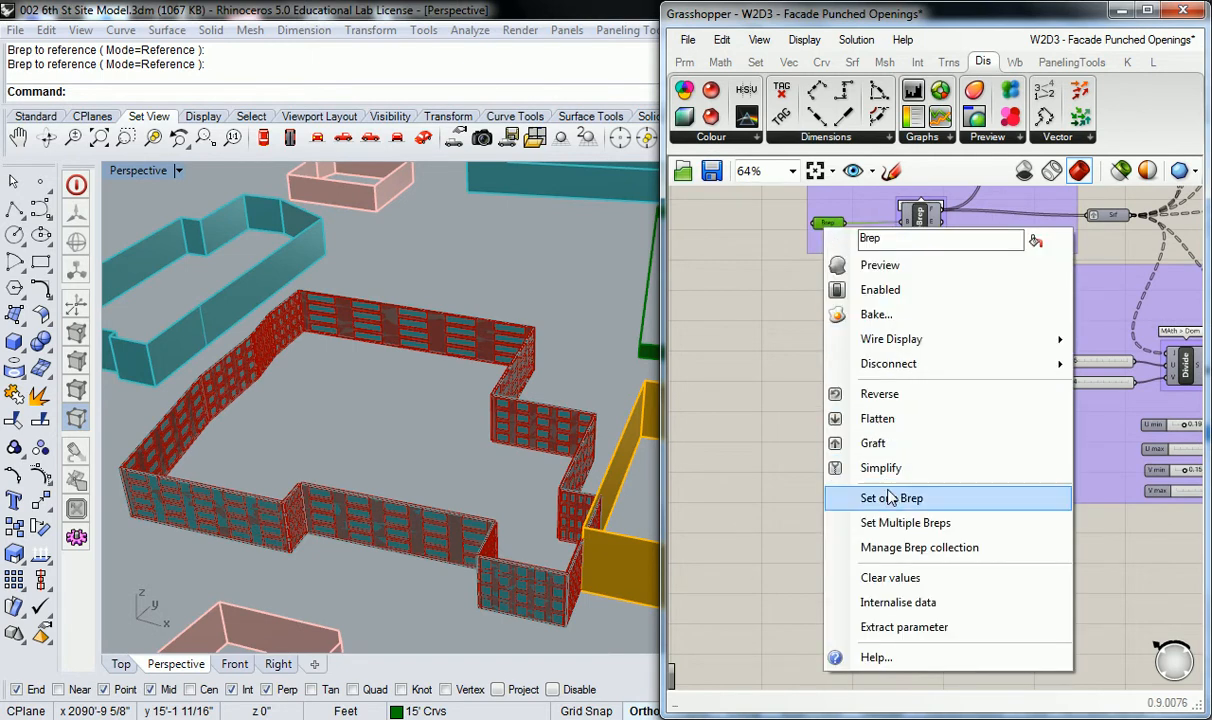
{"action": "left_click", "coordinate": [877, 265]}
{"action": "left_click", "coordinate": [798, 326]}
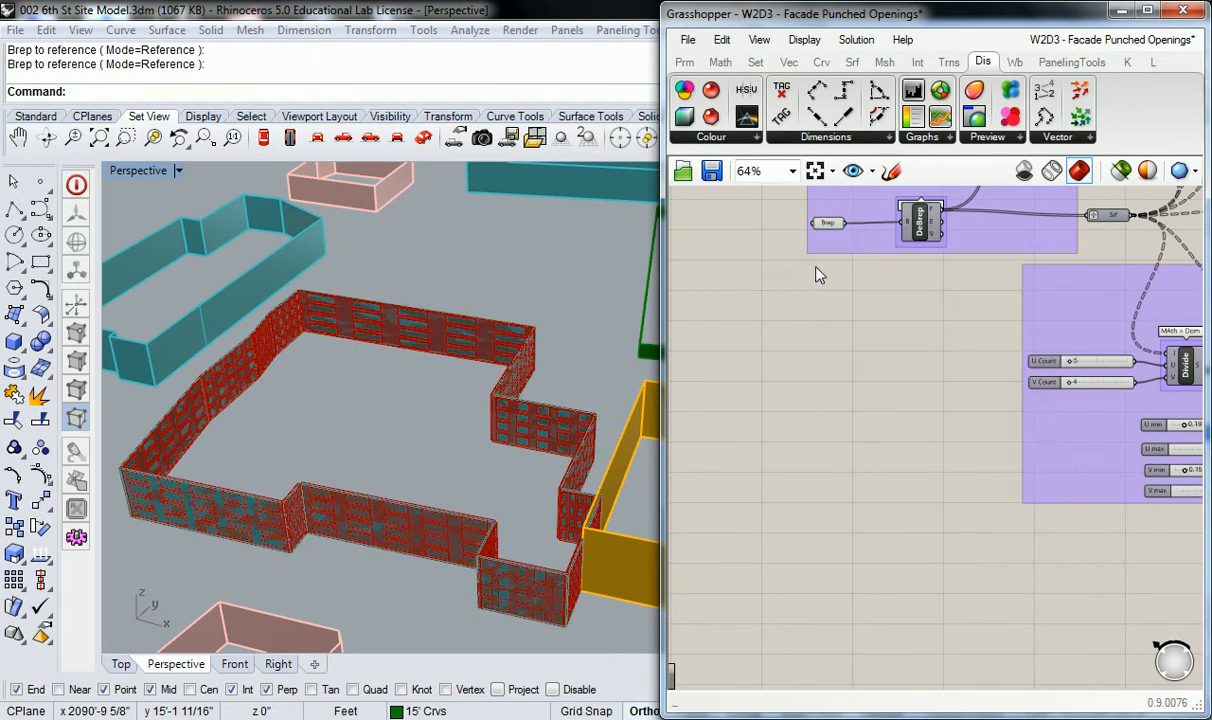
{"action": "right_click", "coordinate": [831, 228]}
{"action": "left_click", "coordinate": [774, 318]}
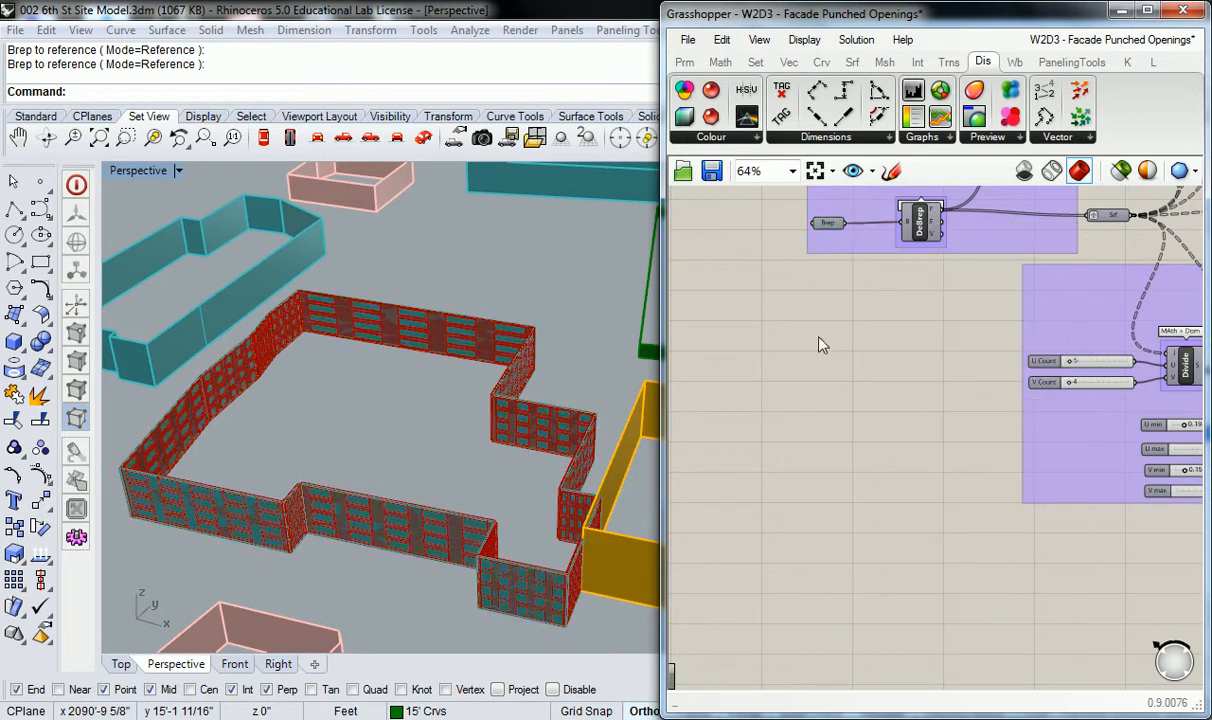
- Switch to Rhino and hide the 25', 35', 45' and 55' building curve layers
{"action": "left_click", "coordinate": [1116, 10]}
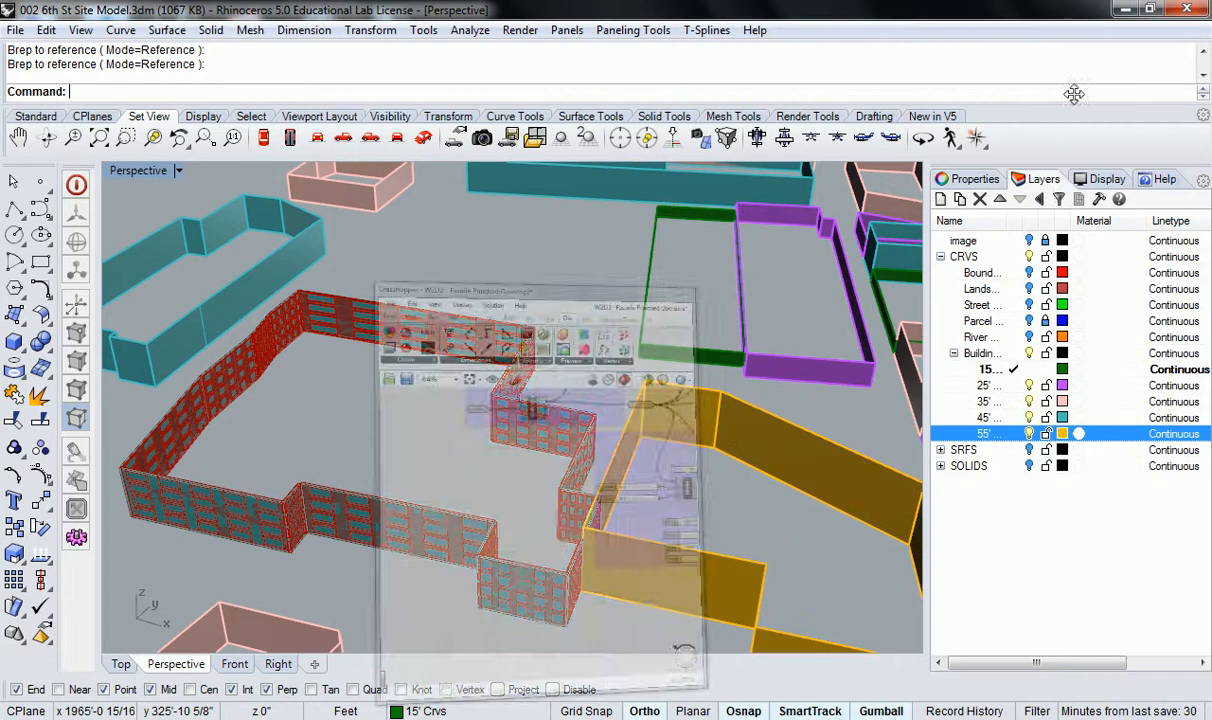
{"action": "left_click", "coordinate": [1029, 385]}
{"action": "left_click", "coordinate": [1029, 401]}
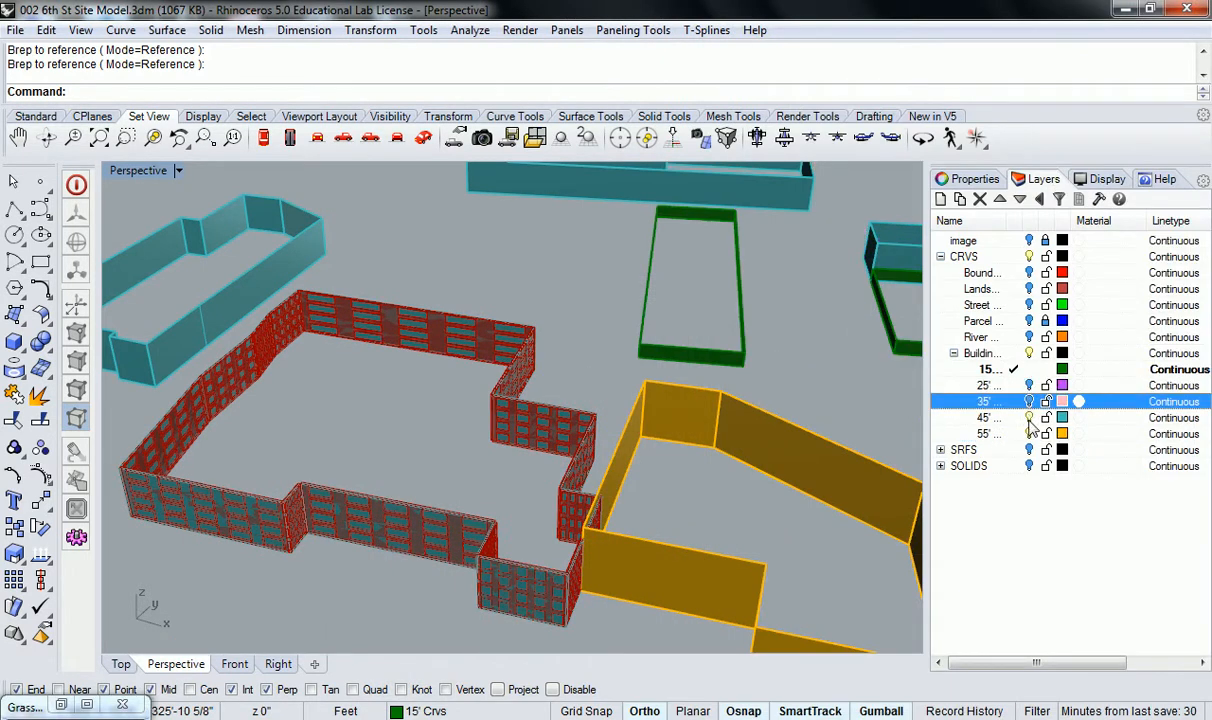
{"action": "left_click", "coordinate": [1029, 417]}
{"action": "left_click", "coordinate": [1029, 433]}
- Try to turn off the Building Mass Crvs layer and its CRVS parent layer
{"action": "left_click", "coordinate": [1029, 353]}
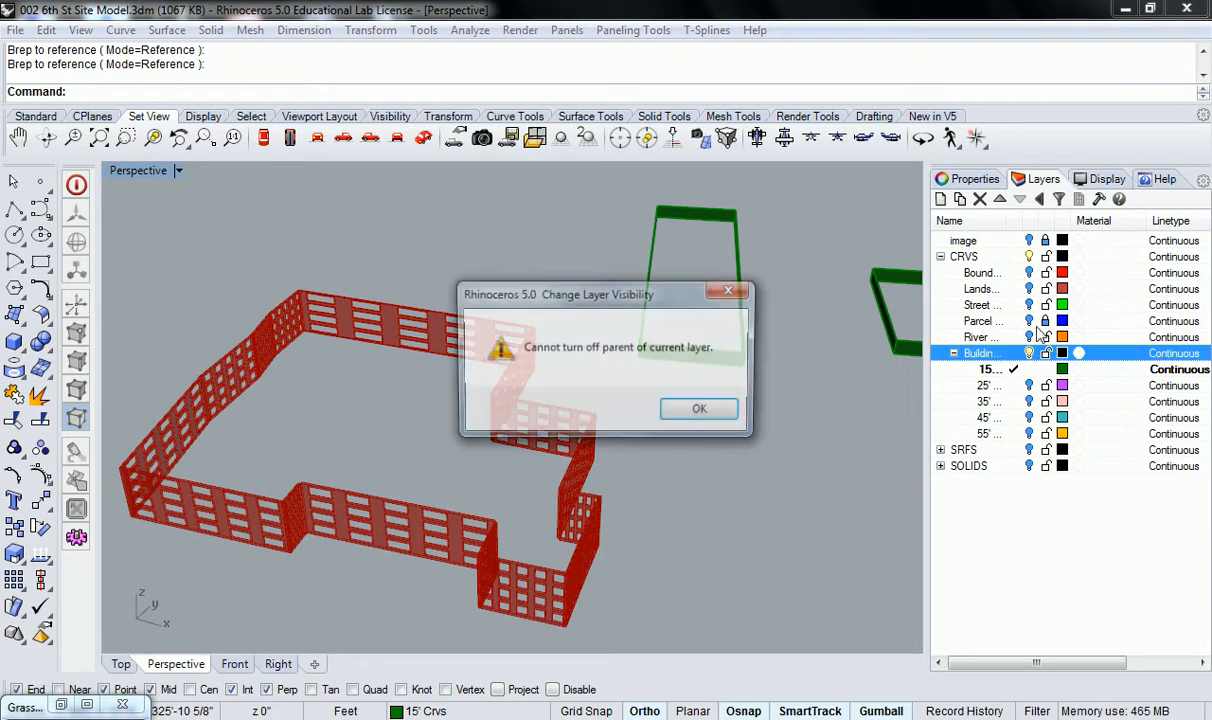
{"action": "left_click", "coordinate": [702, 410]}
{"action": "left_click", "coordinate": [1030, 257]}
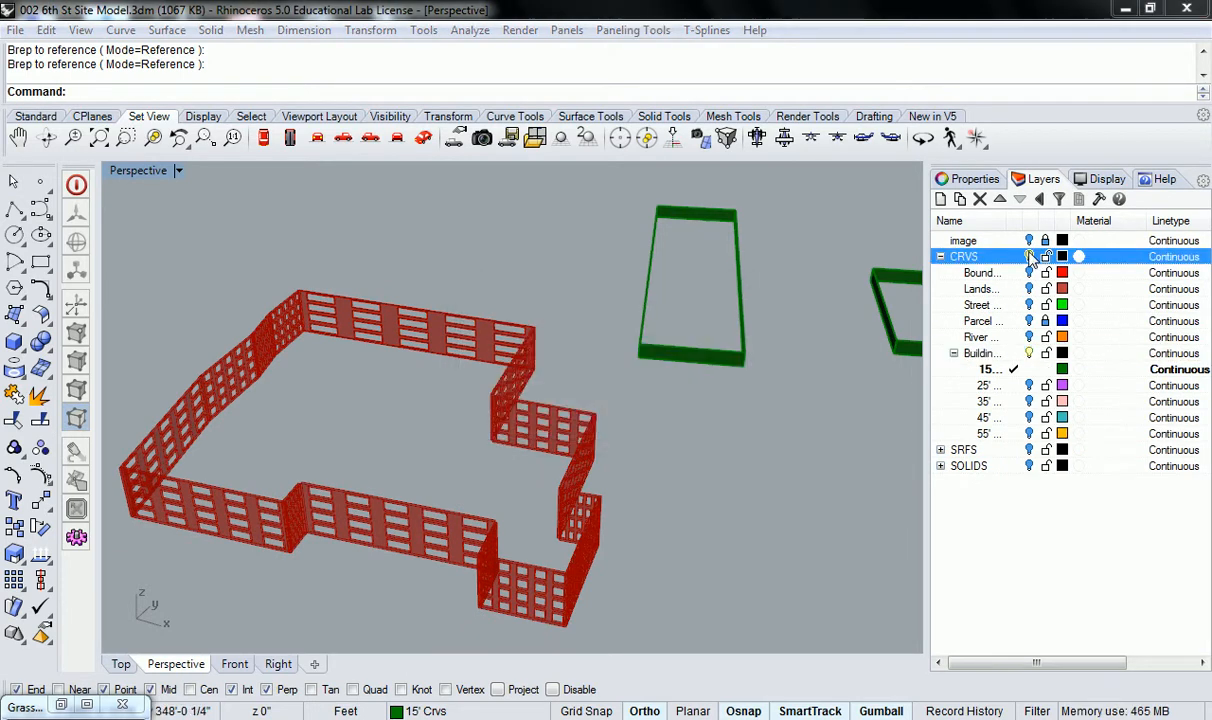
{"action": "left_click", "coordinate": [718, 411]}
{"action": "left_click", "coordinate": [1029, 257]}
{"action": "left_click", "coordinate": [702, 410]}
- Make Building Mass Crvs the current layer
{"action": "right_click", "coordinate": [950, 337]}
{"action": "left_click", "coordinate": [942, 341]}
{"action": "double_click", "coordinate": [993, 354]}
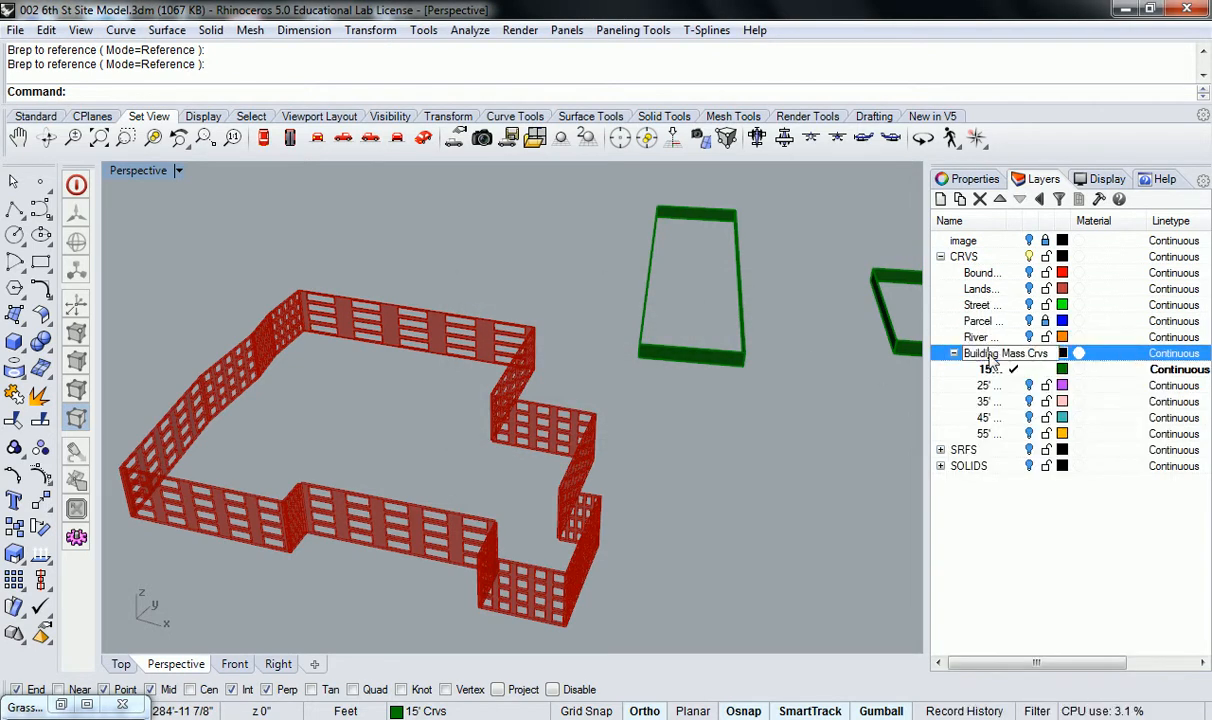
{"action": "key", "text": "Escape"}
{"action": "double_click", "coordinate": [974, 352]}
{"action": "key", "text": "Escape"}
{"action": "left_click", "coordinate": [1013, 353]}
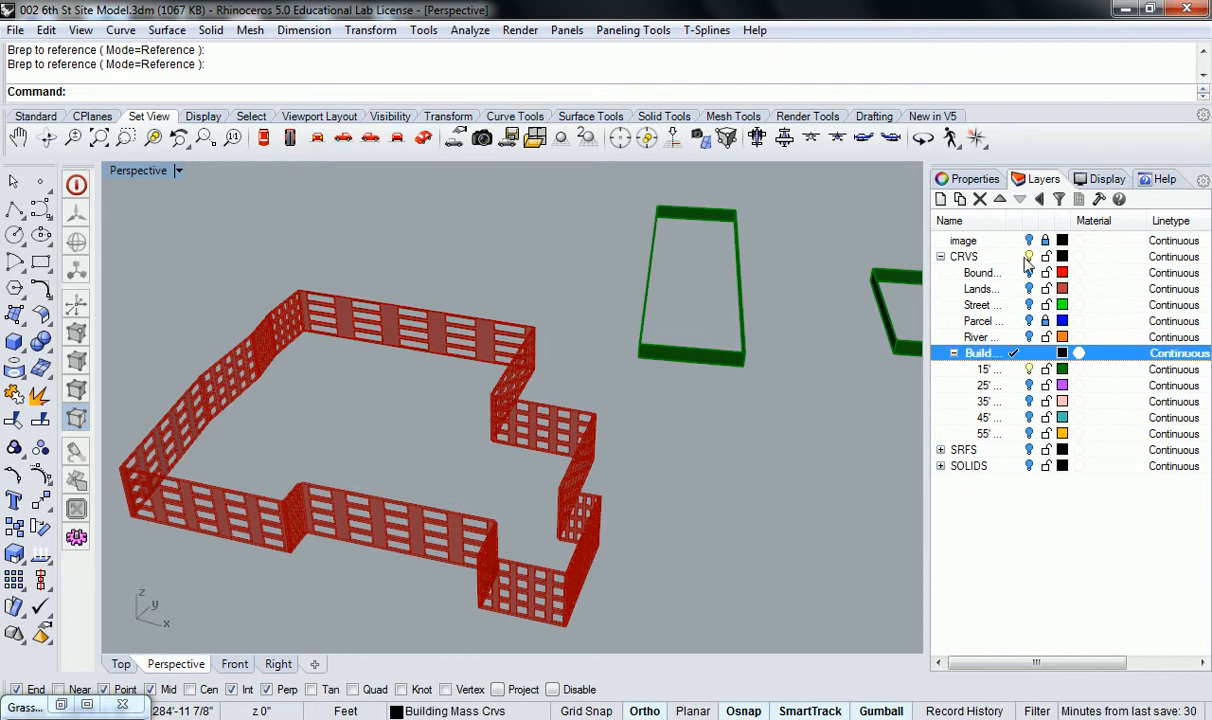
- Hide the 15' building curve layer so that only the Grasshopper facade preview is displayed
{"action": "left_click", "coordinate": [1030, 257]}
{"action": "left_click", "coordinate": [705, 408]}
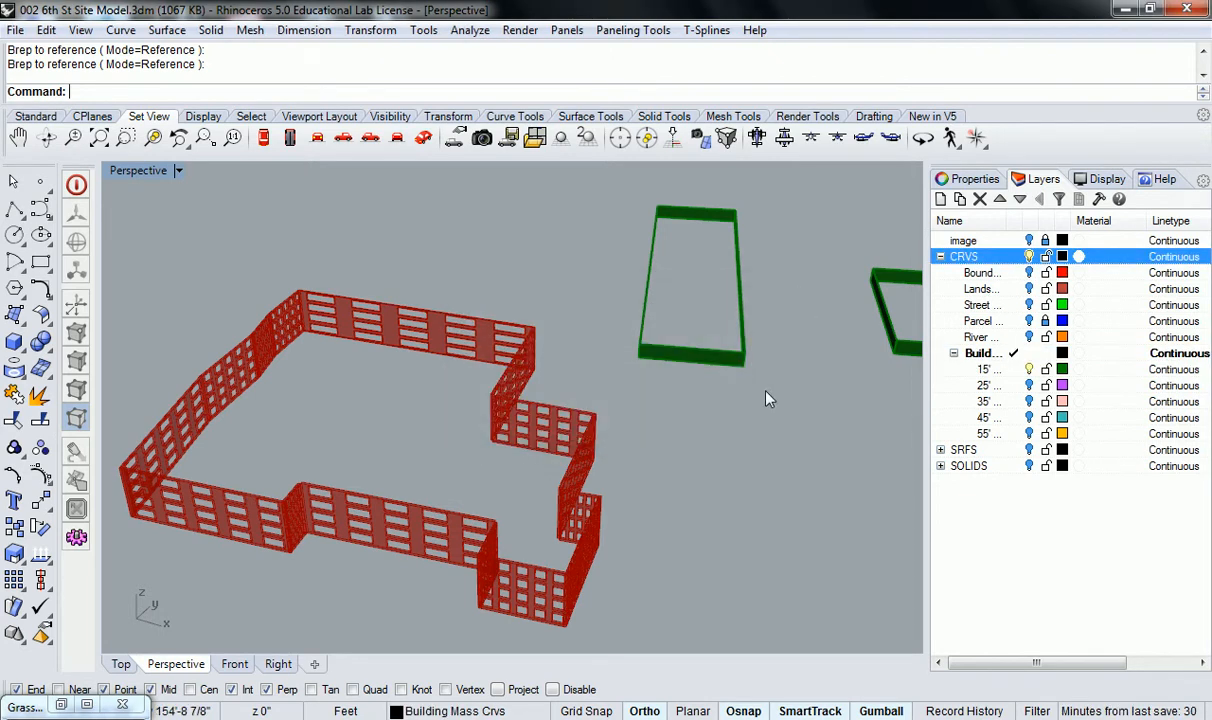
{"action": "left_click", "coordinate": [1000, 369]}
{"action": "mouse_move", "coordinate": [703, 441]}
{"action": "right_mouse_down"}
{"action": "mouse_move", "coordinate": [690, 438]}
{"action": "mouse_move", "coordinate": [717, 433]}
{"action": "right_mouse_up"}
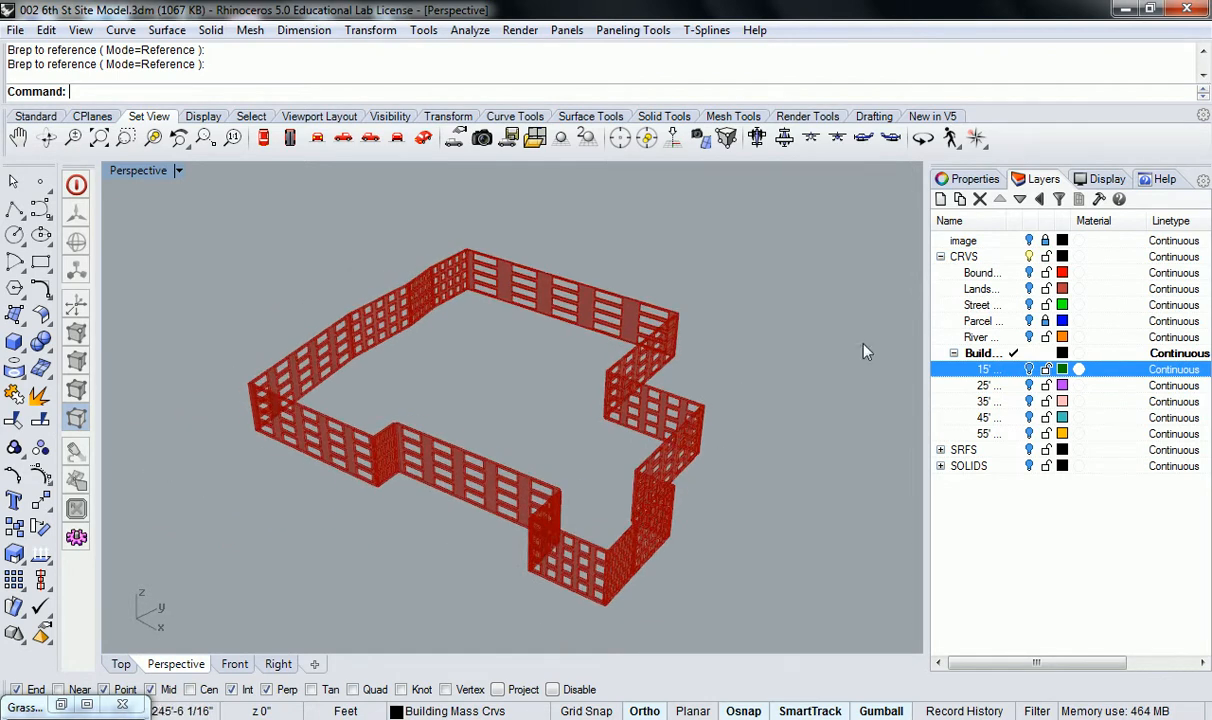
- Switch back to Grasshopper and place a List Item component on the empty canvas below the Brep group
{"action": "left_click", "coordinate": [61, 705]}
{"action": "right_click_drag", "start_coordinate": [625, 395], "coordinate": [492, 333]}
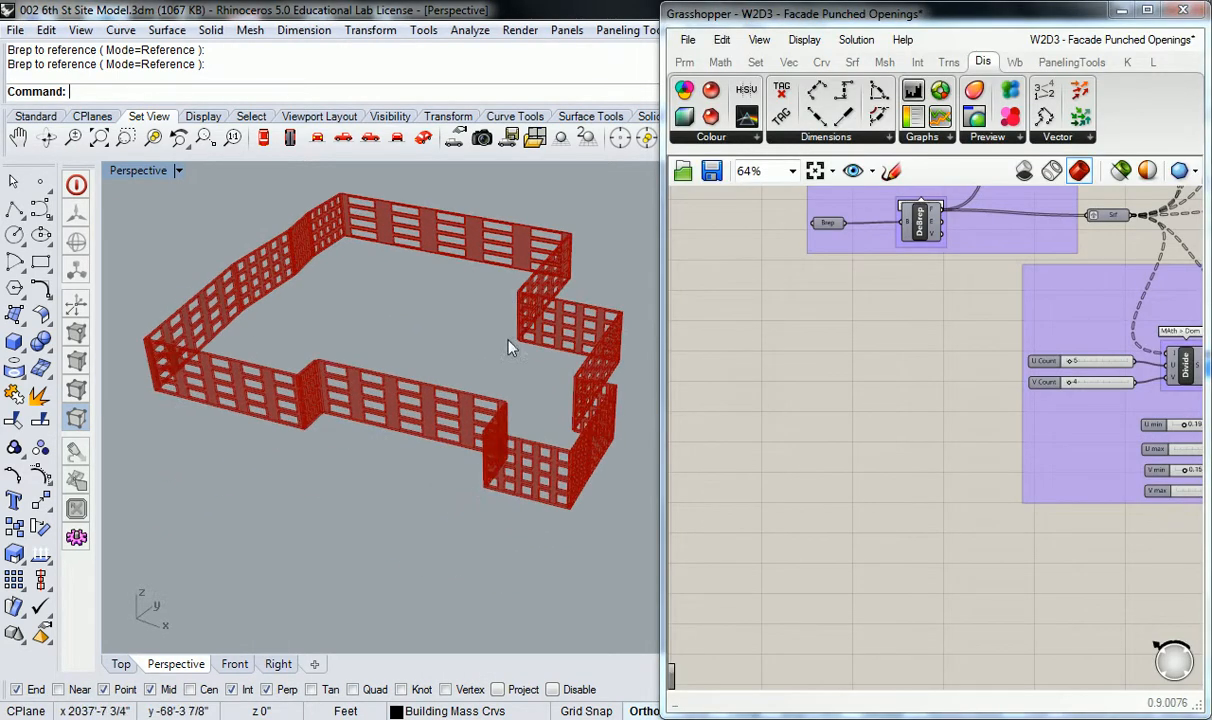
{"action": "scroll", "coordinate": [398, 379], "scroll_direction": "up", "scroll_amount": 3}
{"action": "scroll", "coordinate": [398, 376], "scroll_direction": "down", "scroll_amount": 2}
{"action": "scroll", "coordinate": [376, 398], "scroll_direction": "up", "scroll_amount": 4}
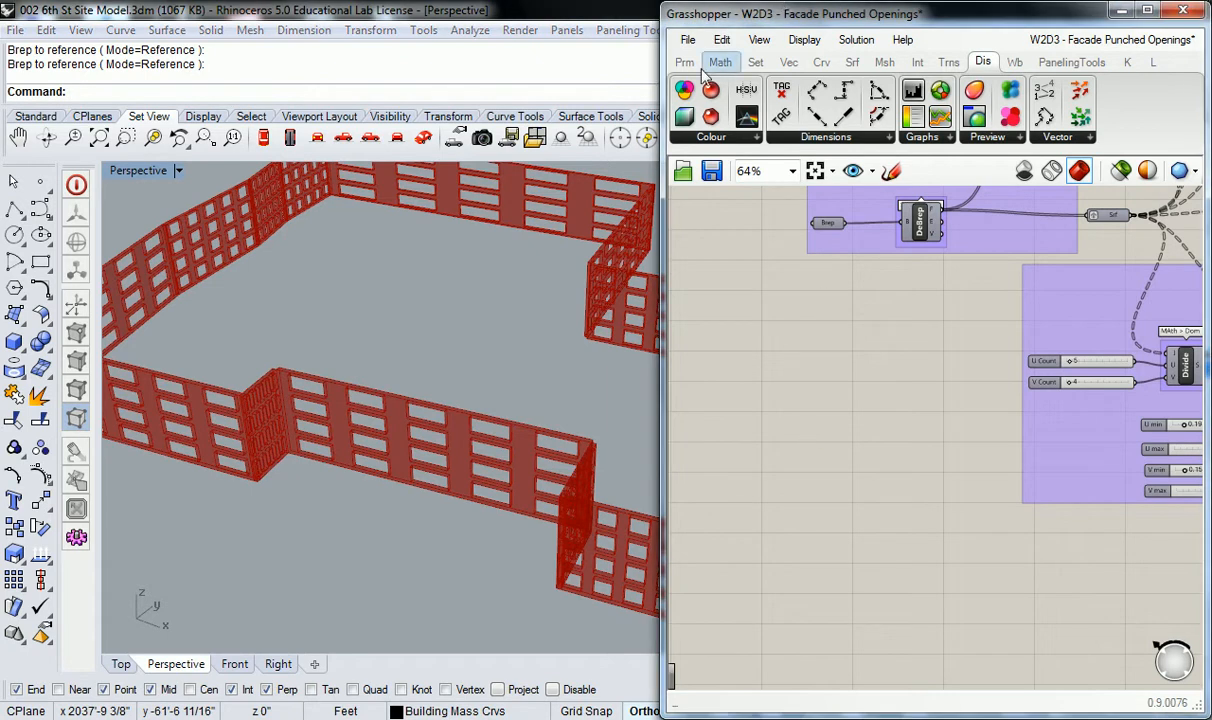
{"action": "left_click", "coordinate": [680, 65]}
{"action": "left_click", "coordinate": [756, 65]}
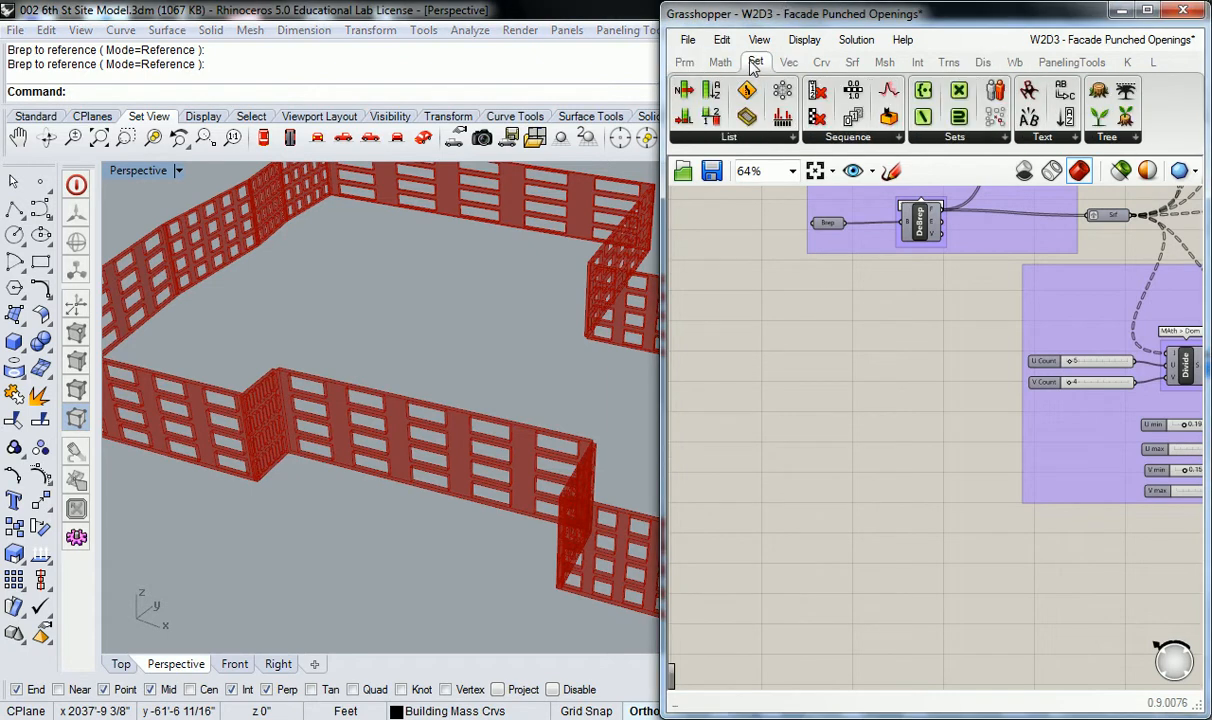
{"action": "left_click", "coordinate": [720, 63]}
{"action": "left_click", "coordinate": [755, 62]}
{"action": "left_click", "coordinate": [755, 138]}
{"action": "left_click", "coordinate": [728, 198]}
{"action": "left_click", "coordinate": [860, 407]}
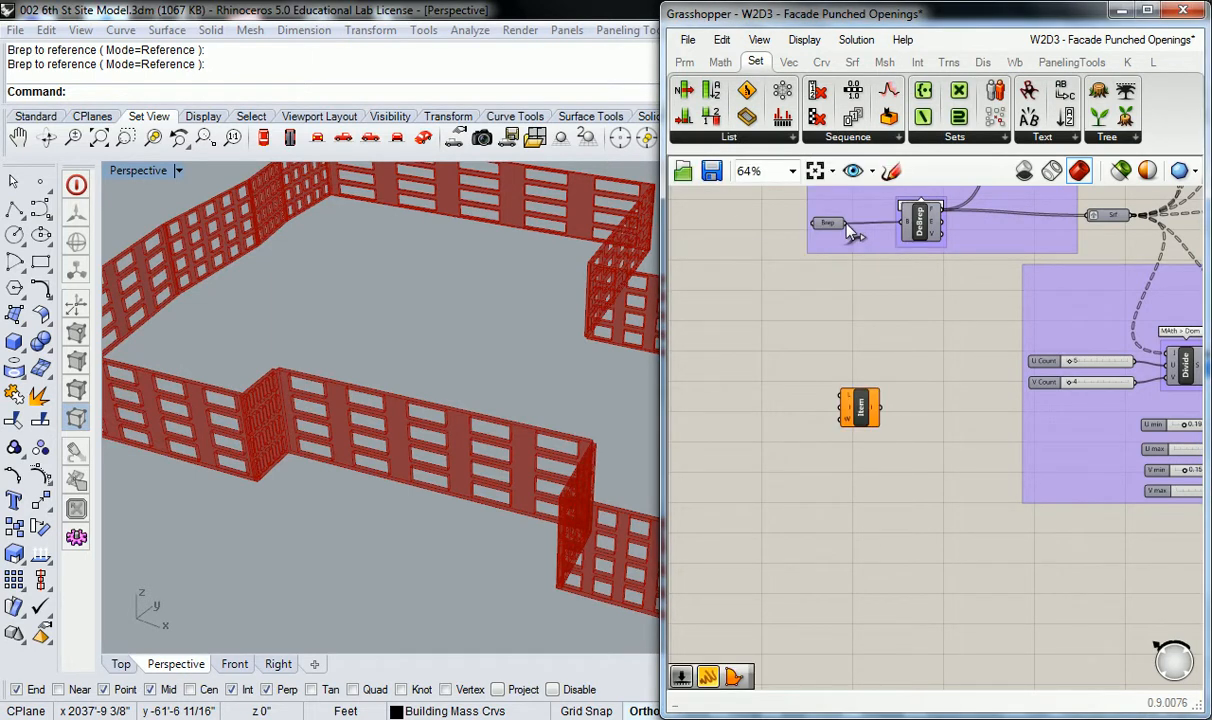
- Wire DeBrep's Faces output into List Item's list input and drive its index with a new 0<3<5 number slider
{"action": "mouse_move", "coordinate": [933, 216]}
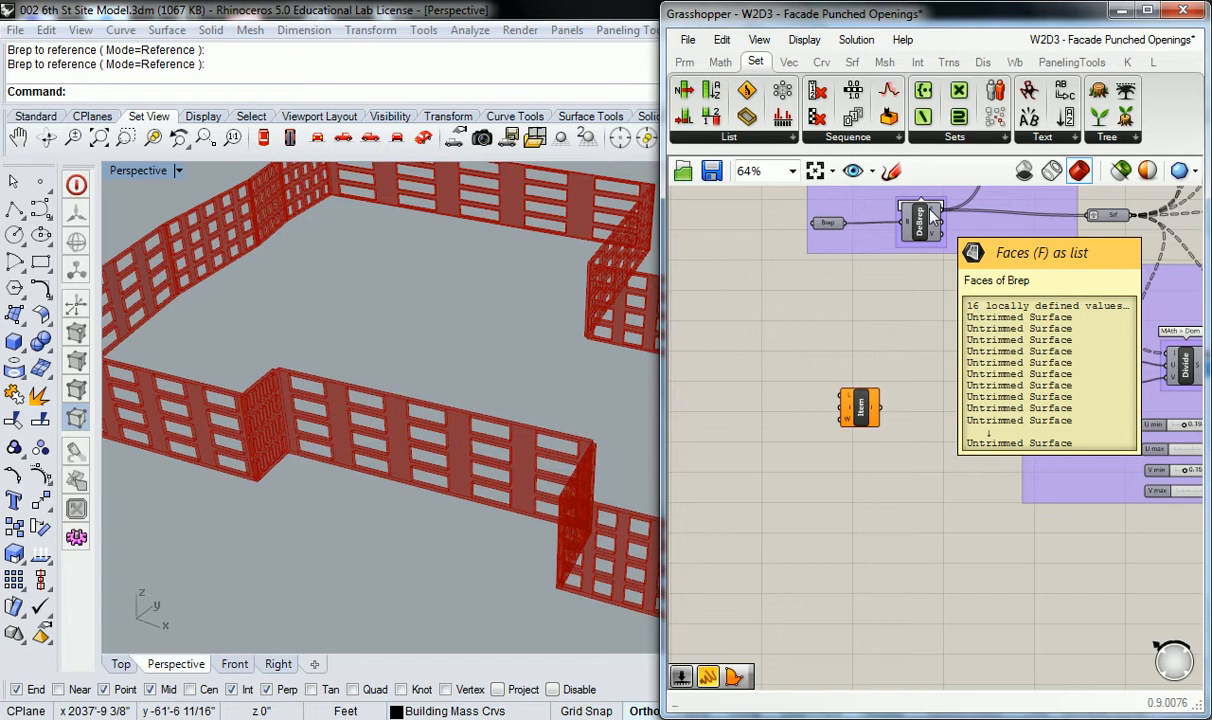
{"action": "left_click_drag", "start_coordinate": [938, 210], "coordinate": [845, 397]}
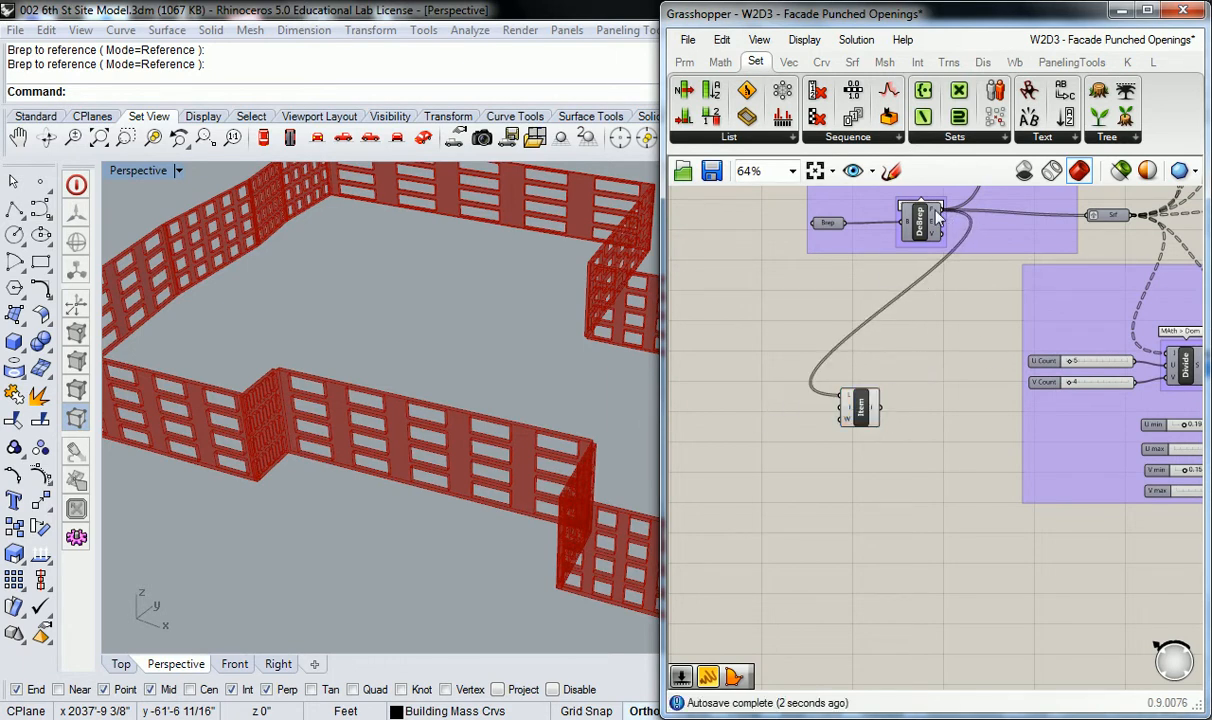
{"action": "mouse_move", "coordinate": [938, 218]}
{"action": "double_click", "coordinate": [765, 406]}
{"action": "type", "text": "0<3<5"}
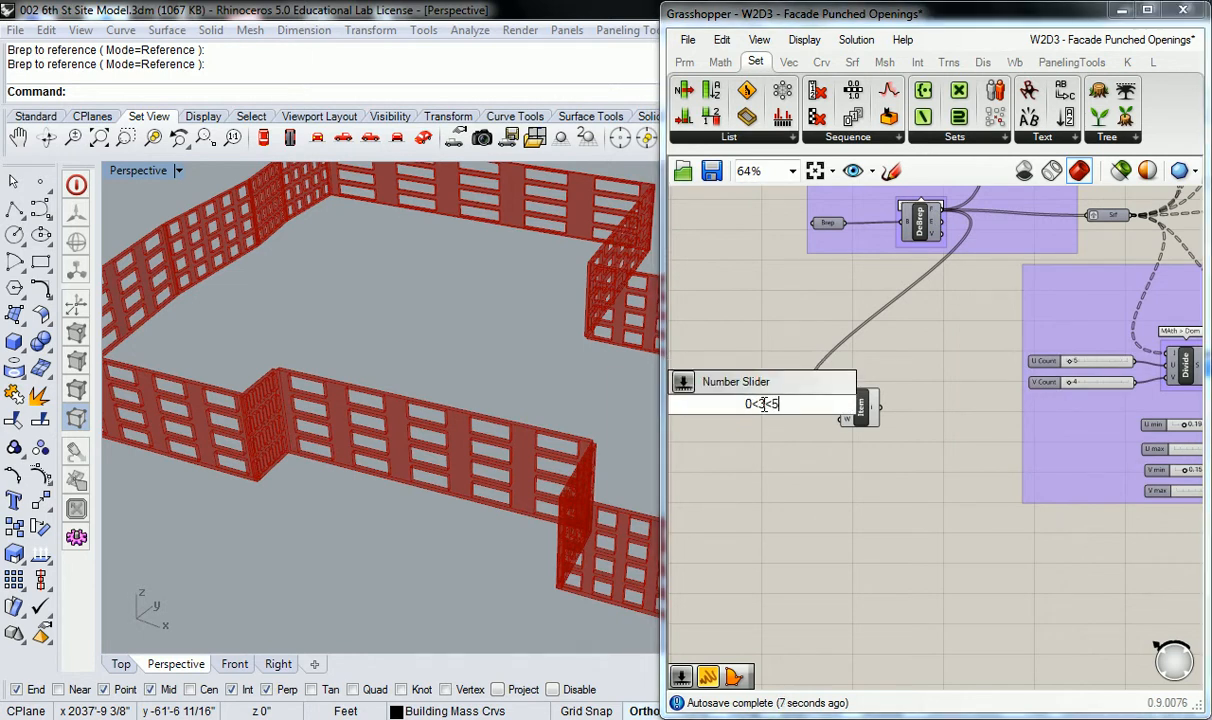
{"action": "key", "text": "Return"}
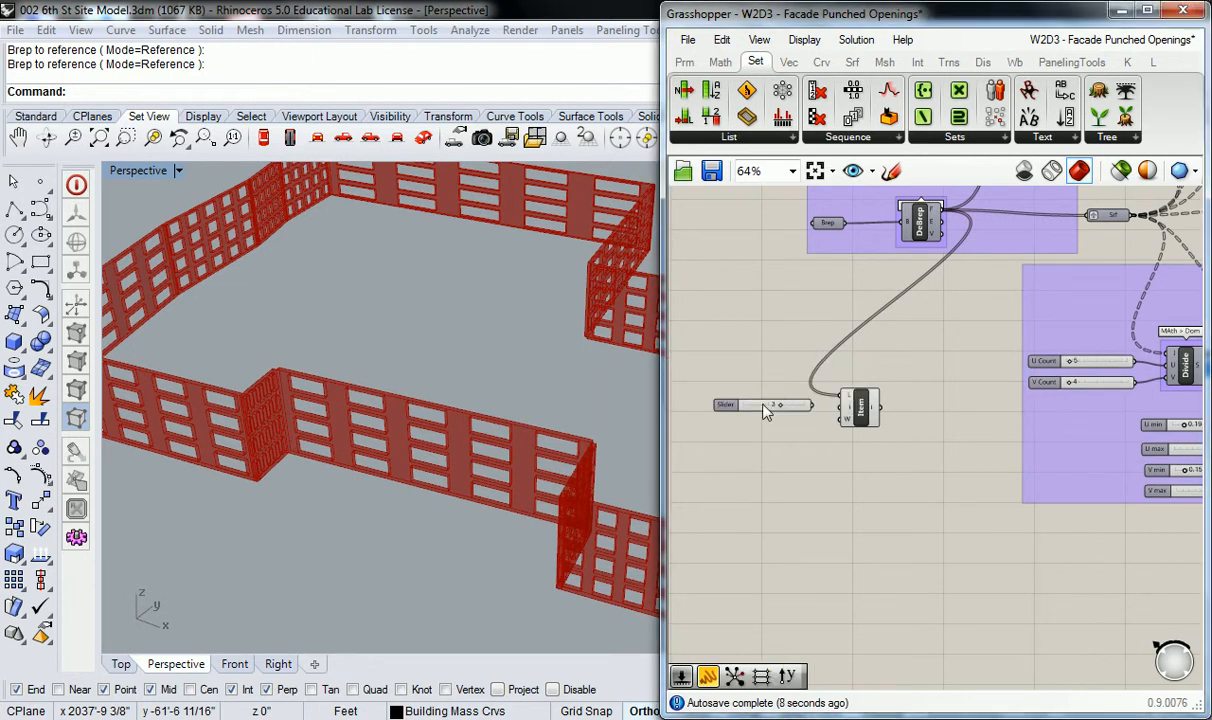
{"action": "left_click_drag", "start_coordinate": [813, 405], "coordinate": [841, 407]}
- Highlight the wall face chosen by List Item, and move the component with its Index slider farther from the existing groups
{"action": "right_click_drag", "start_coordinate": [565, 320], "coordinate": [384, 325]}
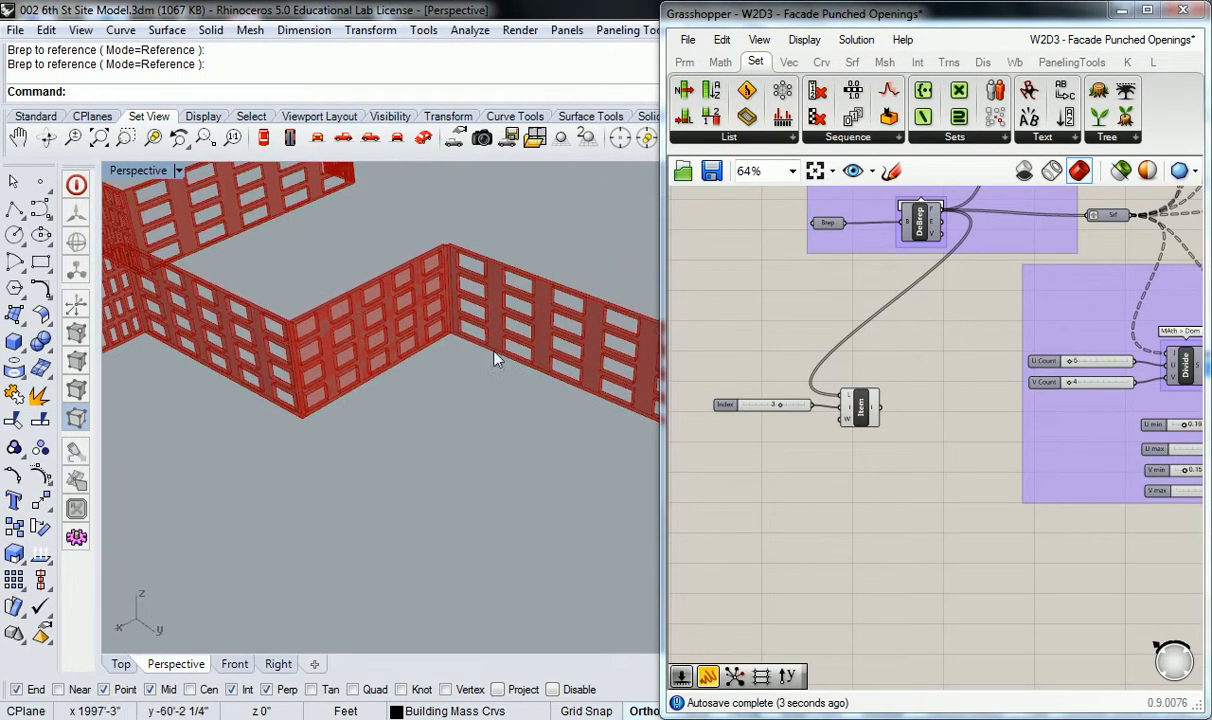
{"action": "left_click", "coordinate": [860, 410]}
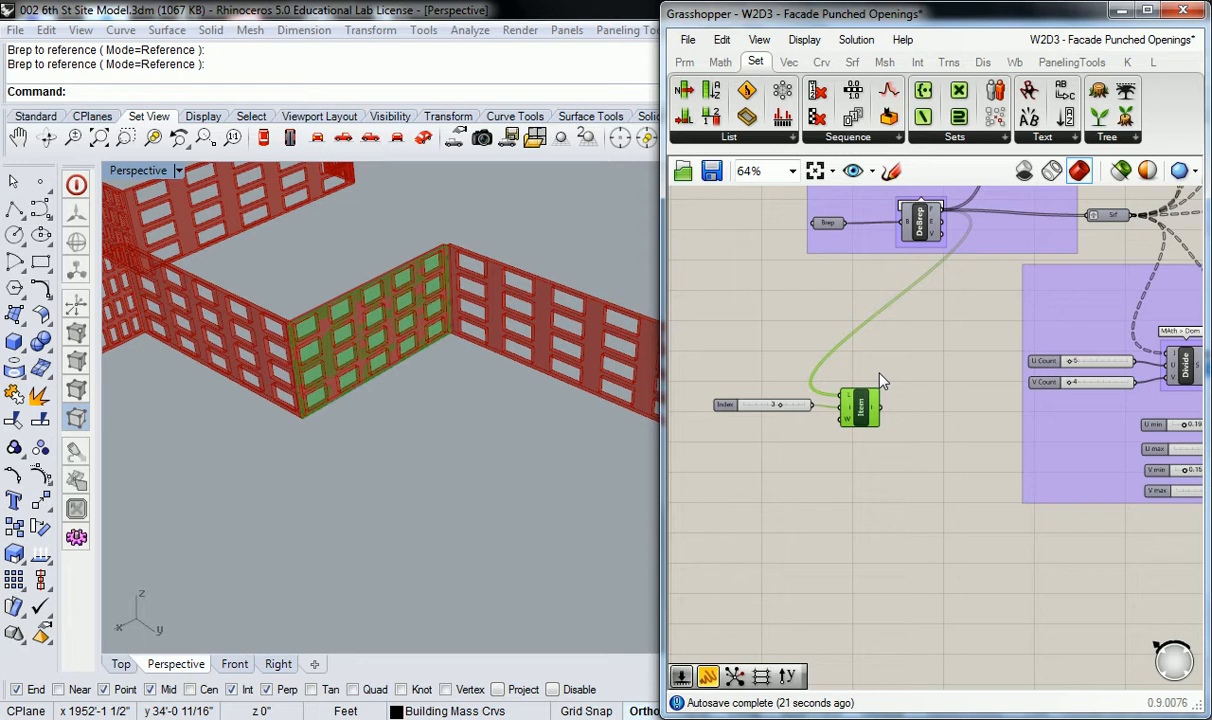
{"action": "left_click_drag", "start_coordinate": [880, 379], "coordinate": [782, 420]}
{"action": "left_click_drag", "start_coordinate": [864, 414], "coordinate": [800, 411]}
{"action": "left_click", "coordinate": [793, 350]}
{"action": "right_click_drag", "start_coordinate": [770, 300], "coordinate": [873, 297]}
{"action": "left_click_drag", "start_coordinate": [944, 366], "coordinate": [799, 448]}
{"action": "right_click_drag", "start_coordinate": [799, 457], "coordinate": [860, 455]}
{"action": "left_click_drag", "start_coordinate": [966, 402], "coordinate": [929, 415]}
{"action": "left_click", "coordinate": [1000, 355]}
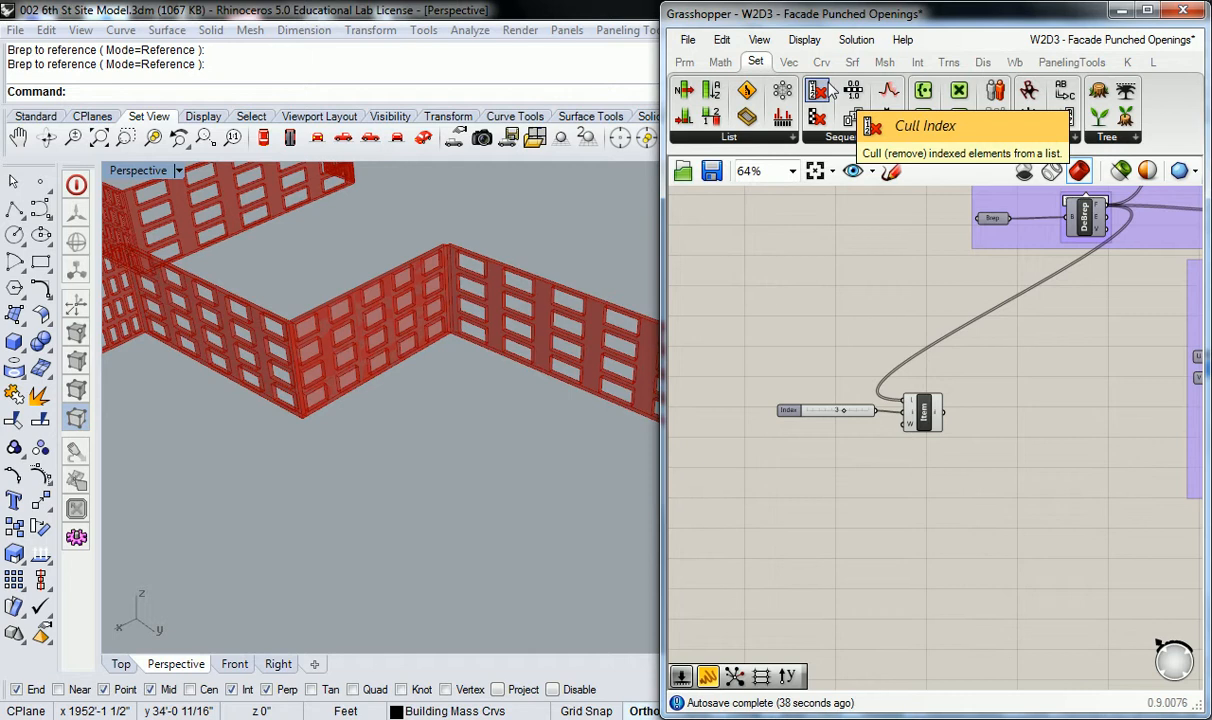
- Place a Deconstruct Brep component beside List Item
{"action": "left_click", "coordinate": [855, 63]}
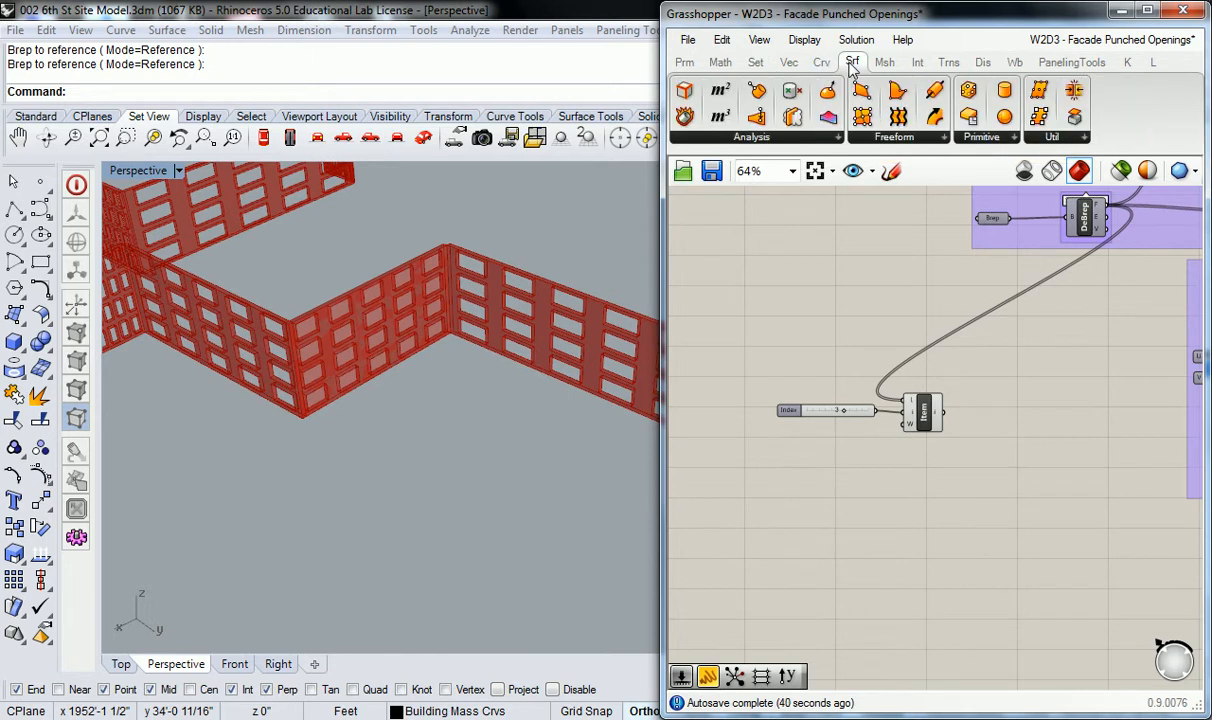
{"action": "left_click", "coordinate": [768, 137]}
{"action": "left_click_drag", "start_coordinate": [880, 256], "coordinate": [995, 440]}
- Put the List Item component in its own group and label the group "Set > List"
{"action": "left_click", "coordinate": [934, 406]}
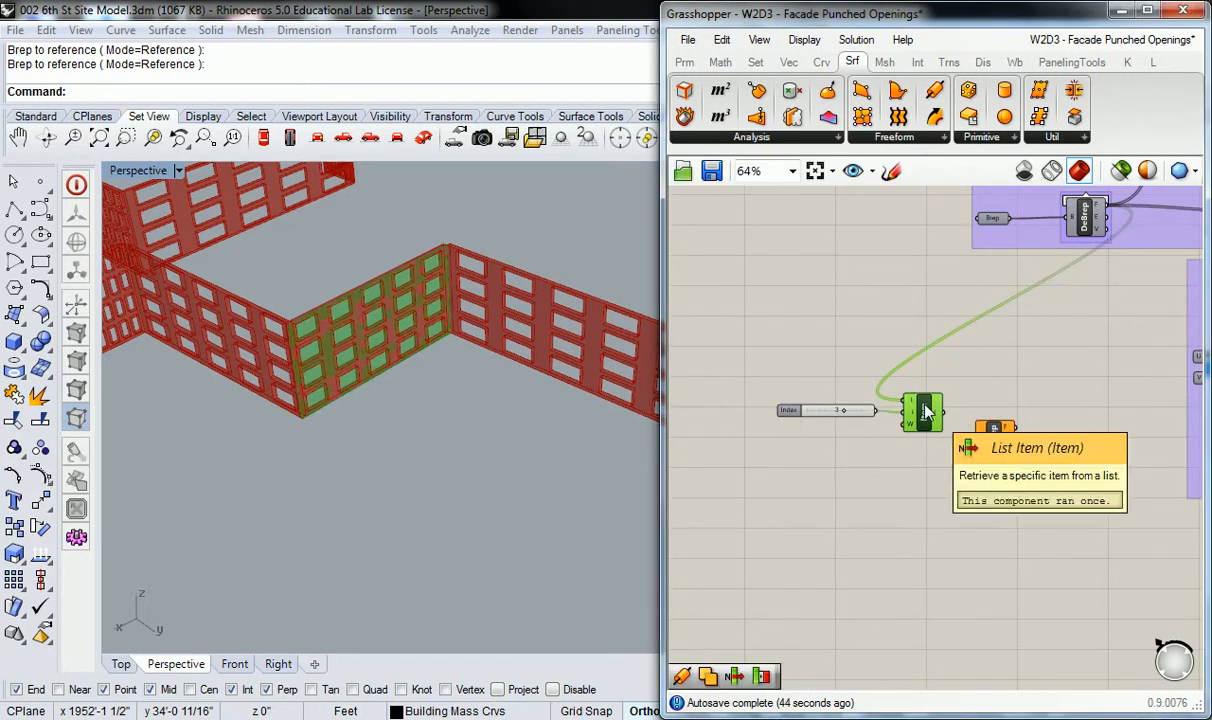
{"action": "key", "text": "ctrl+g"}
{"action": "right_click", "coordinate": [931, 394]}
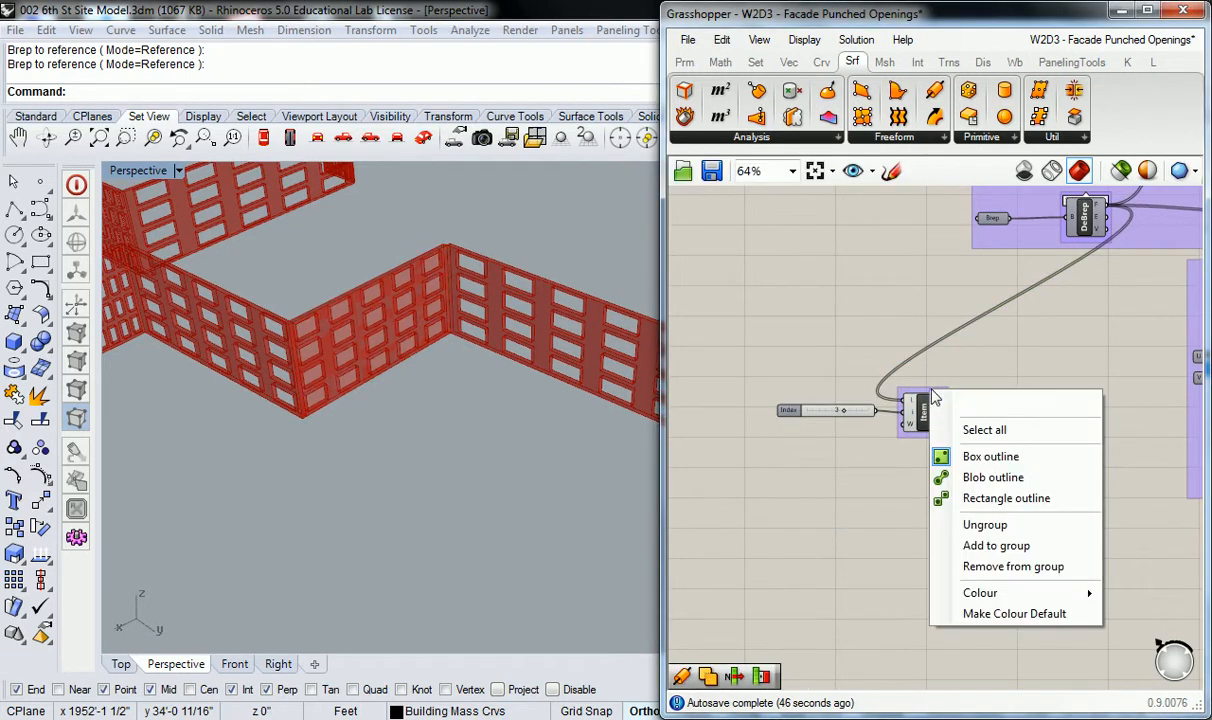
{"action": "type", "text": "Set >"}
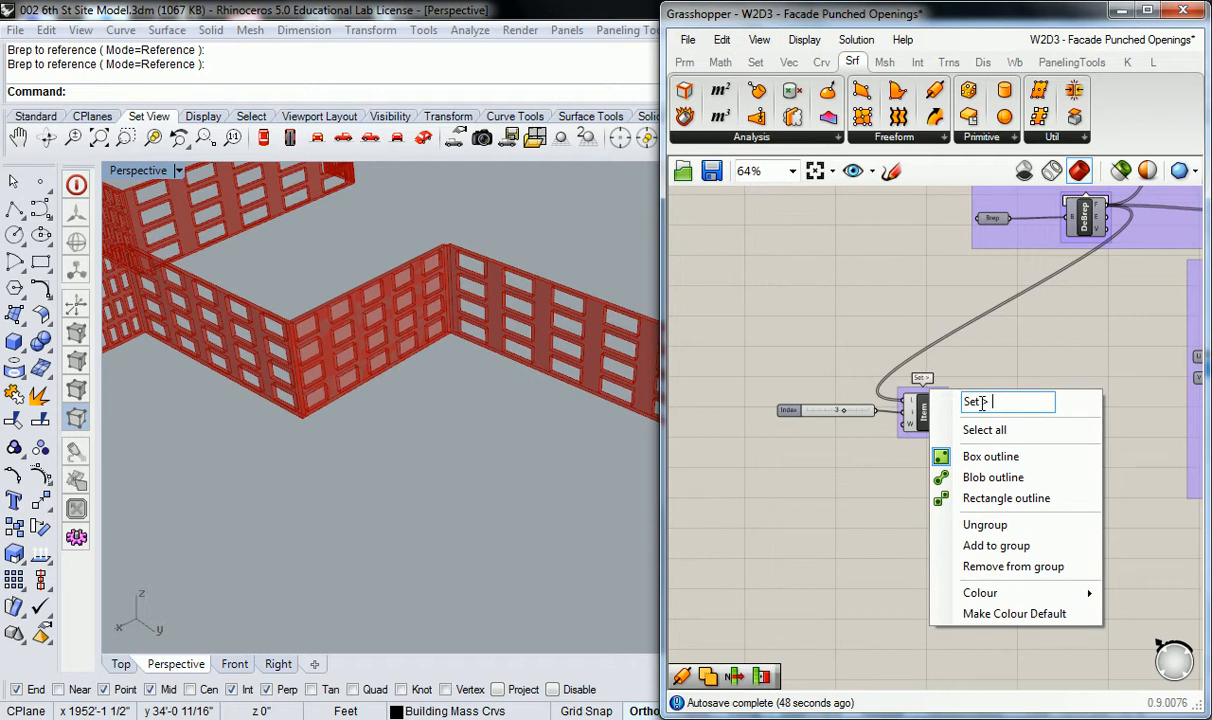
{"action": "left_click", "coordinate": [754, 62]}
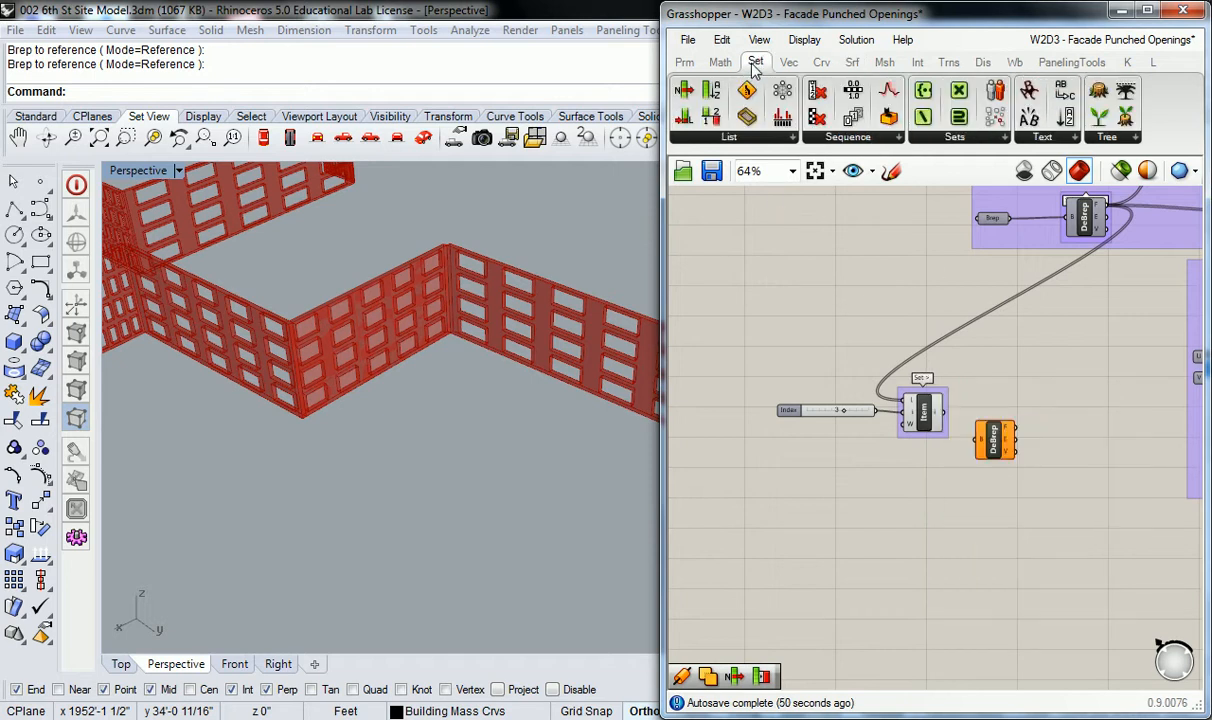
{"action": "right_click", "coordinate": [937, 398]}
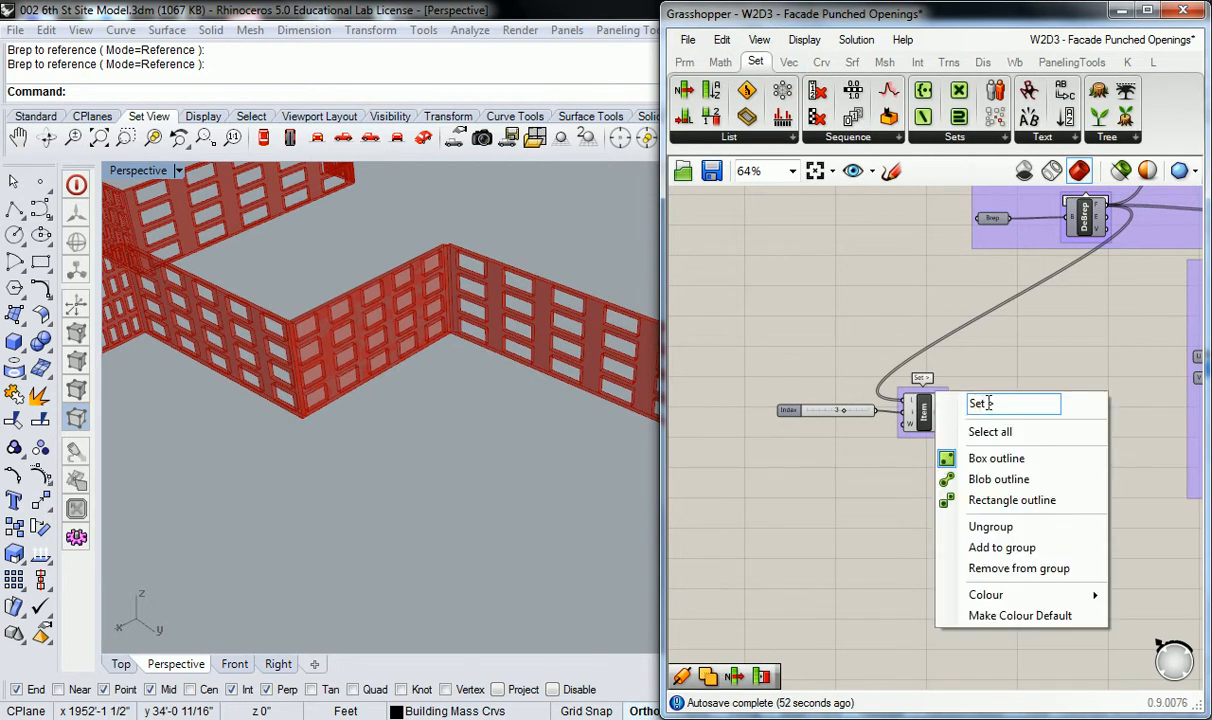
{"action": "type", "text": "List"}
{"action": "left_click", "coordinate": [1015, 320]}
- Put the new Deconstruct Brep component in its own group and label the group "Srf > Analysis"
{"action": "left_click", "coordinate": [1004, 431]}
{"action": "key", "text": "ctrl+g"}
{"action": "left_click", "coordinate": [1015, 411]}
{"action": "scroll", "coordinate": [1015, 411], "scroll_direction": "up", "scroll_amount": 1}
{"action": "scroll", "coordinate": [1015, 418], "scroll_direction": "up", "scroll_amount": 1}
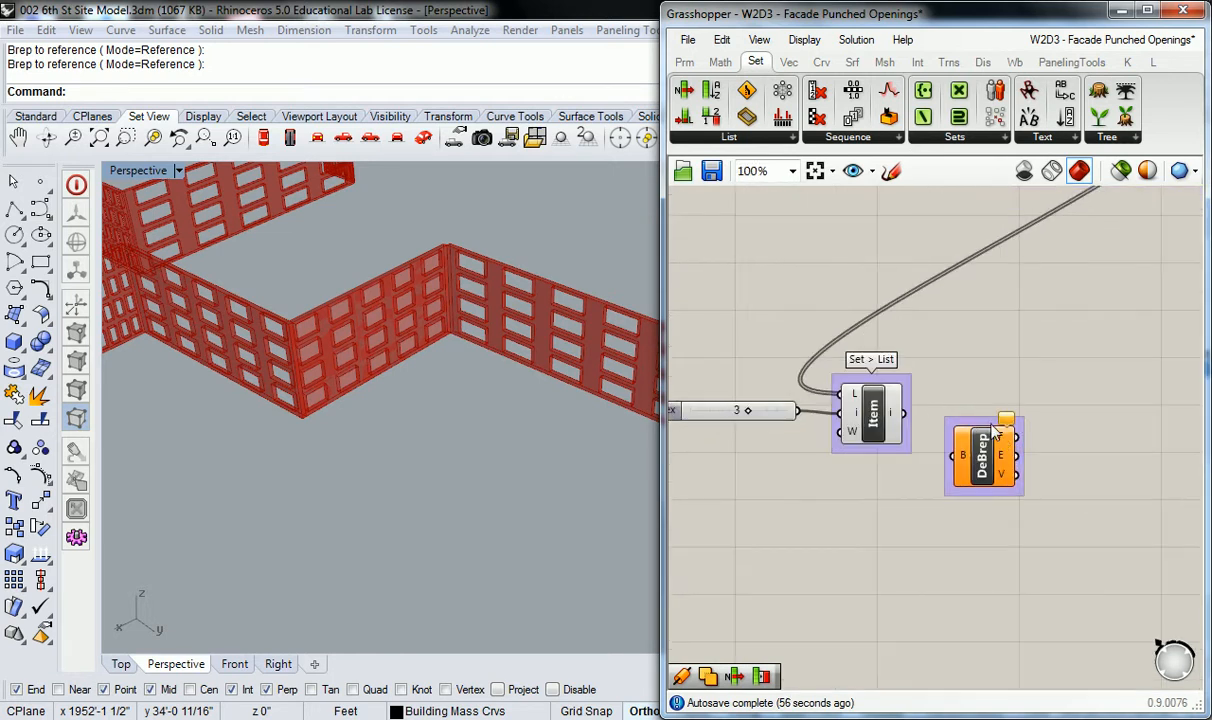
{"action": "right_click", "coordinate": [990, 422]}
{"action": "type", "text": "Srf <>"}
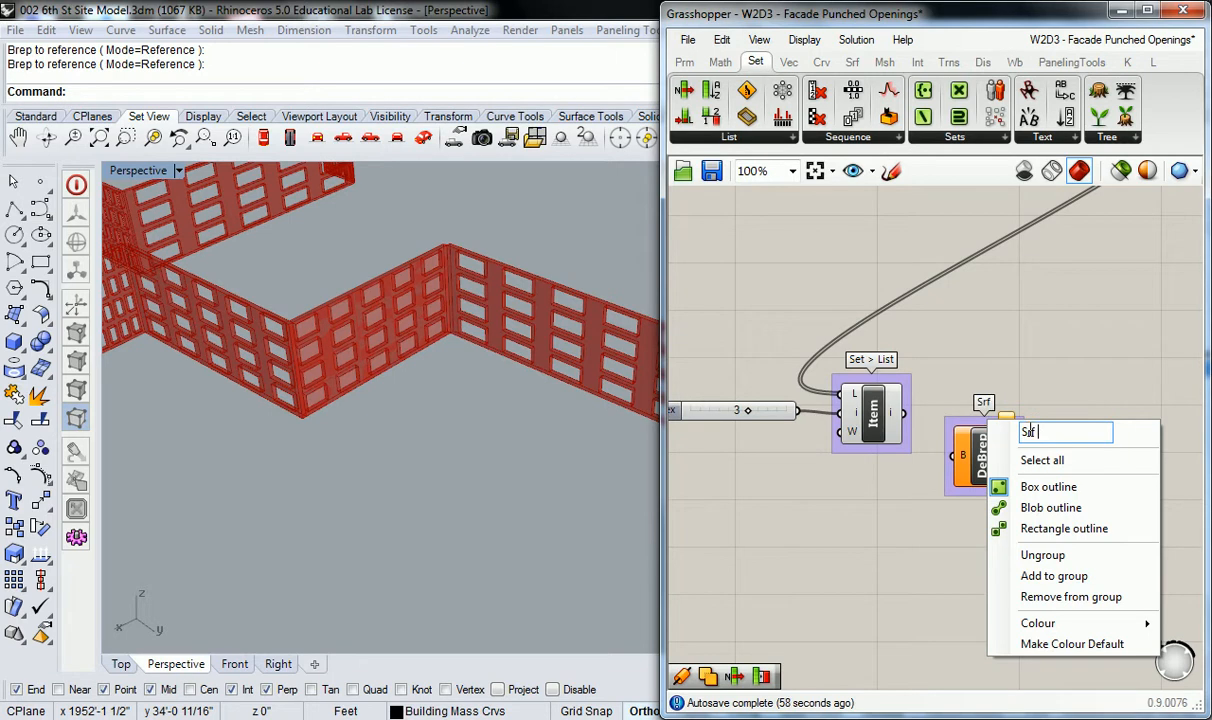
{"action": "key", "text": "BackSpace"}
{"action": "key", "text": "BackSpace"}
{"action": "key", "text": "BackSpace"}
{"action": "key", "text": "BackSpace"}
{"action": "type", "text": "> Analysis"}
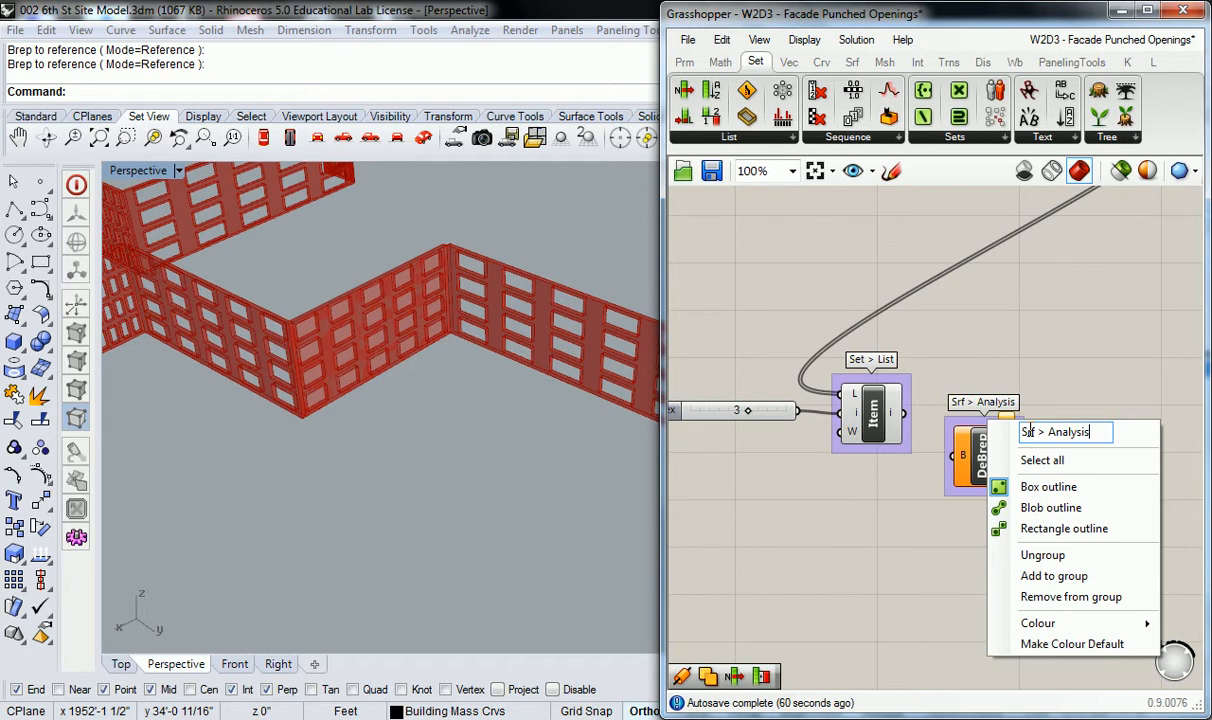
{"action": "key", "text": "Return"}
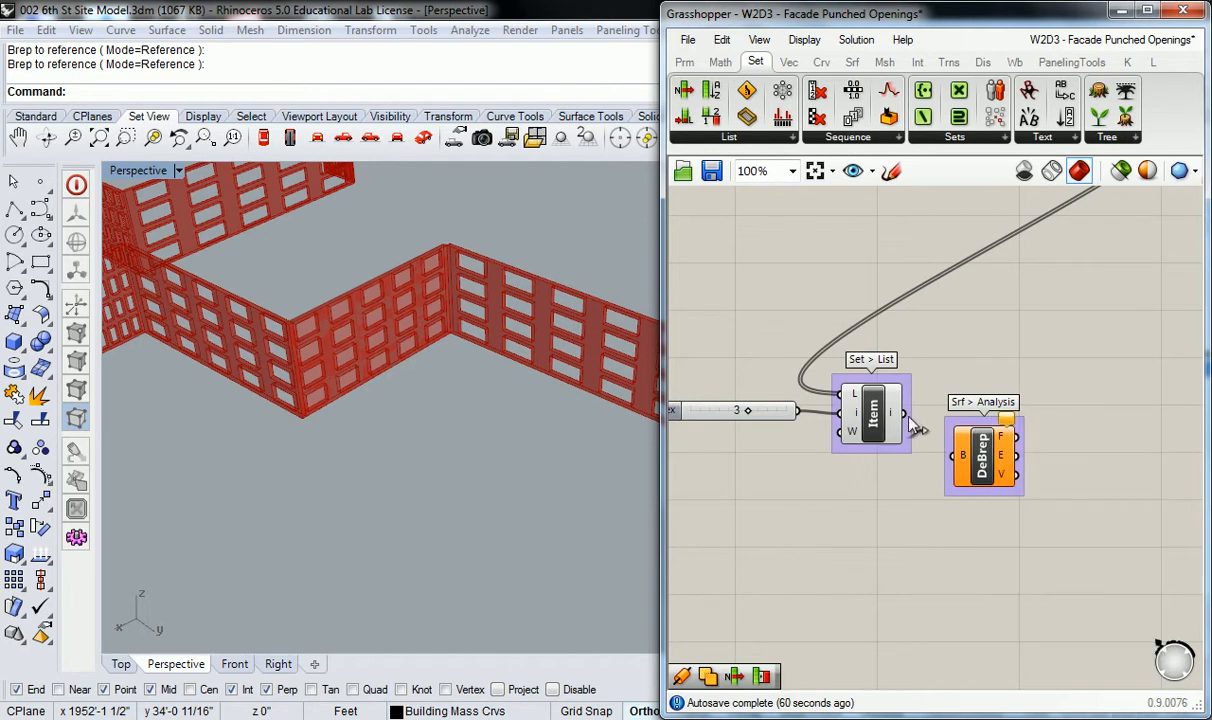
- Wire List Item's output into the new DeBrep's Brep input and move DeBrep up beside List Item
{"action": "left_click_drag", "start_coordinate": [927, 433], "coordinate": [986, 418]}
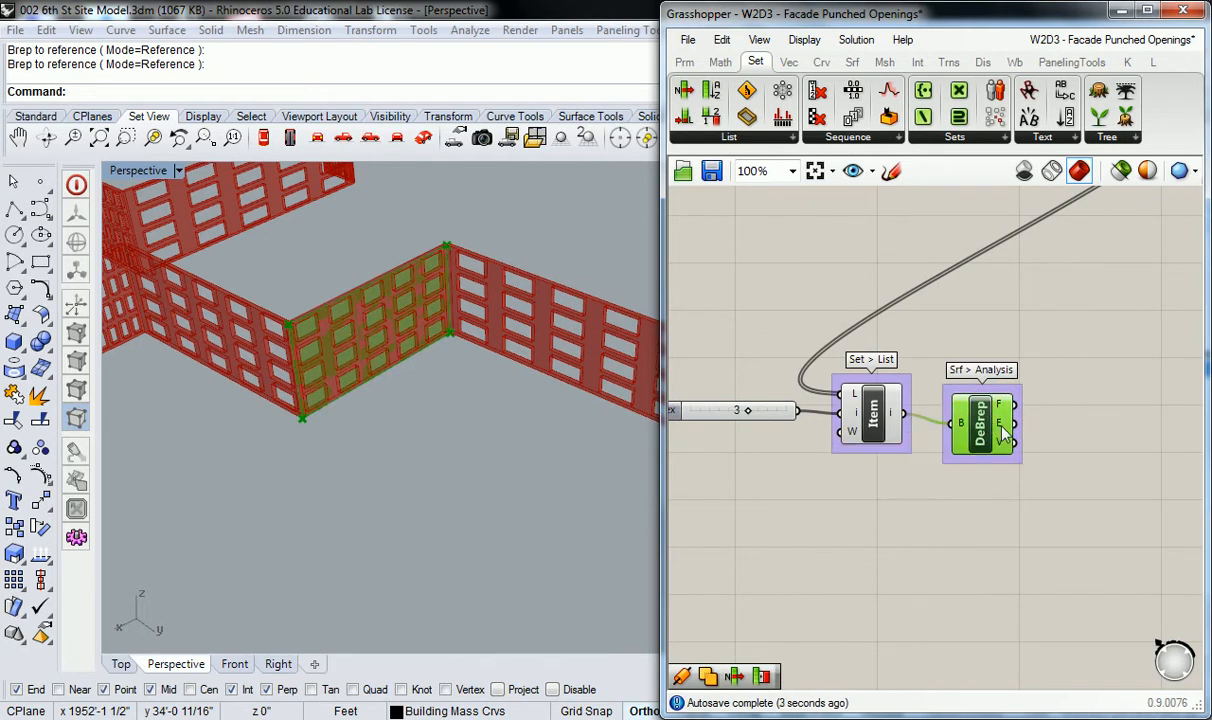
{"action": "mouse_move", "coordinate": [1001, 427]}
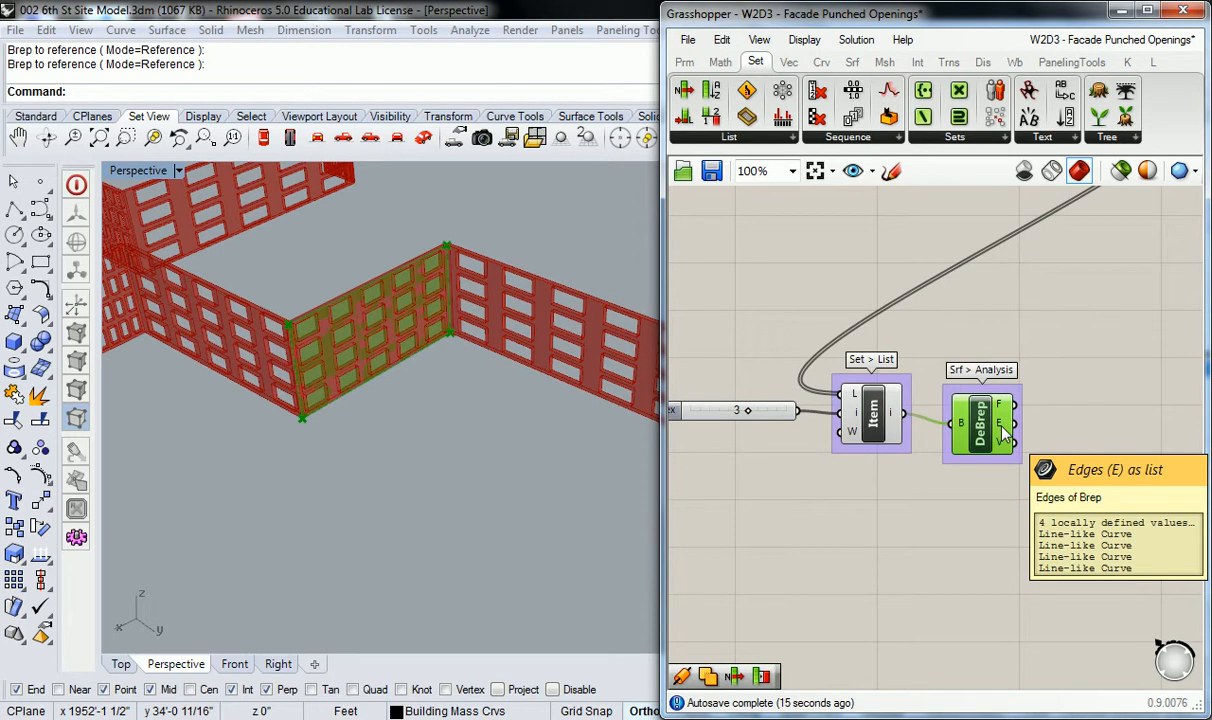
{"action": "left_click", "coordinate": [1070, 353]}
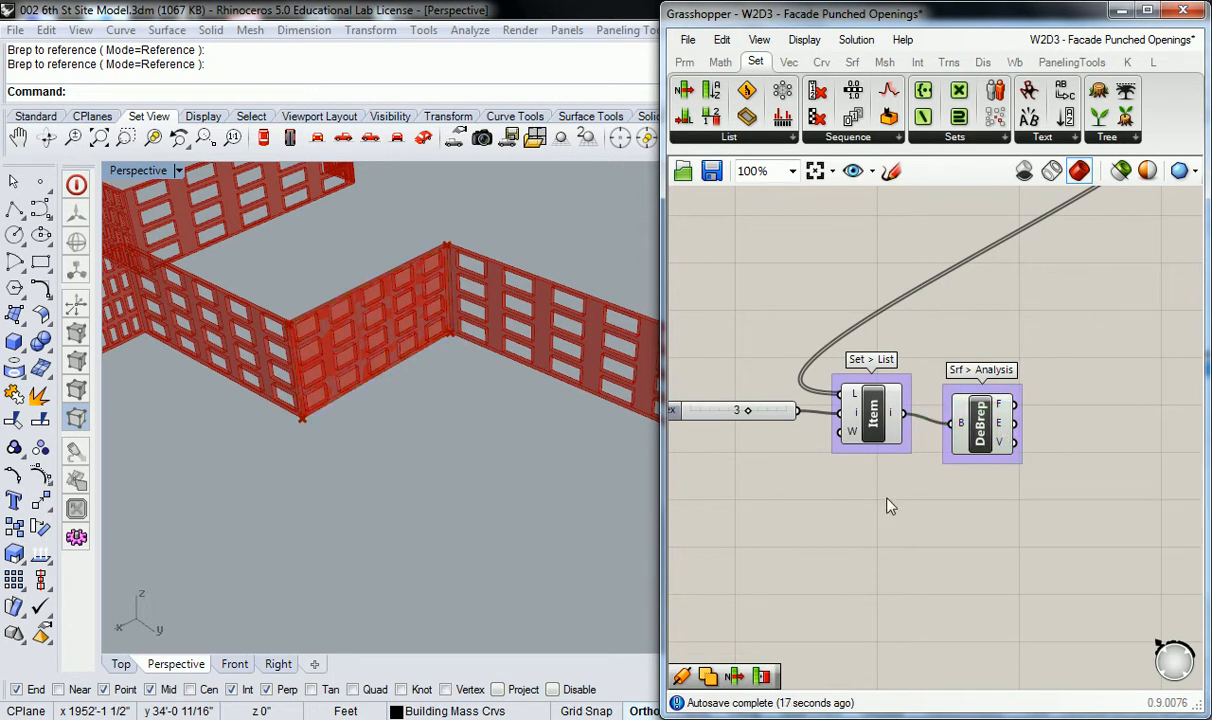
- Duplicate the List Item group with its Index slider, place the copy beyond DeBrep, and wire DeBrep's Edges output into its list input
{"action": "left_click_drag", "start_coordinate": [885, 495], "coordinate": [735, 398]}
{"action": "key", "text": "ctrl+c"}
{"action": "key", "text": "ctrl+v"}
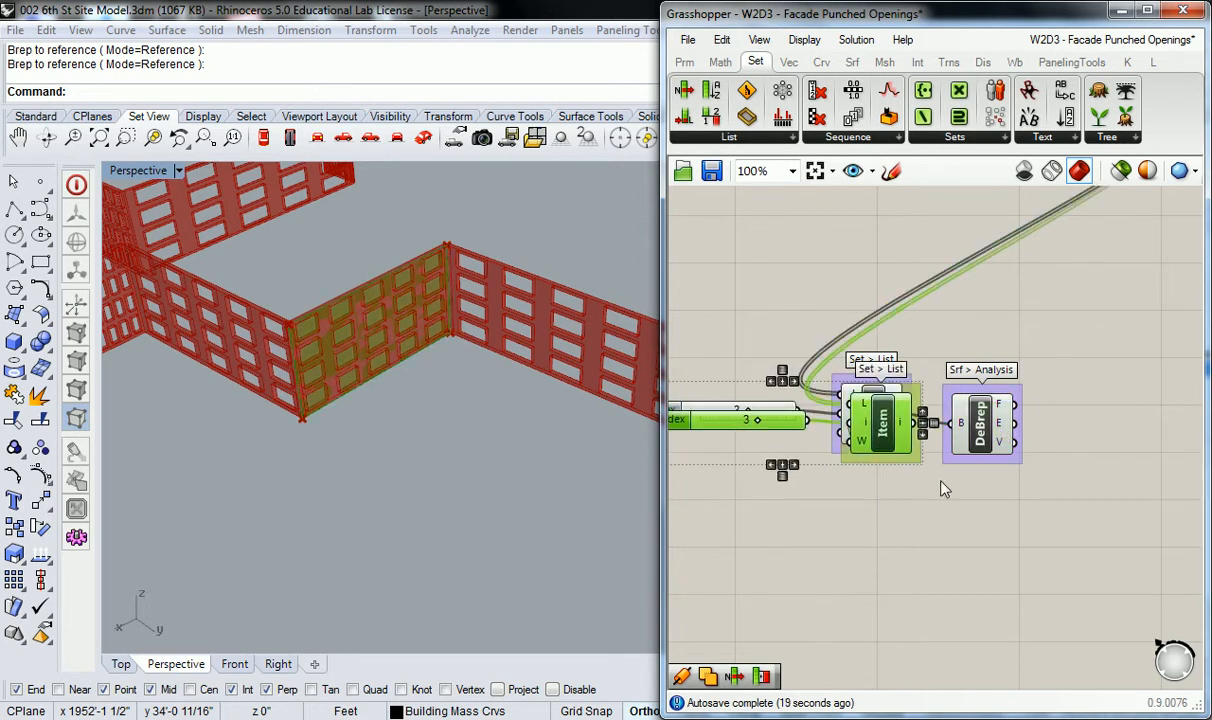
{"action": "left_click_drag", "start_coordinate": [908, 425], "coordinate": [1012, 470]}
{"action": "left_click_drag", "start_coordinate": [884, 432], "coordinate": [1111, 496]}
{"action": "left_click", "coordinate": [1057, 385]}
{"action": "left_click_drag", "start_coordinate": [1013, 425], "coordinate": [1075, 470]}
{"action": "right_click_drag", "start_coordinate": [1078, 379], "coordinate": [1004, 356]}
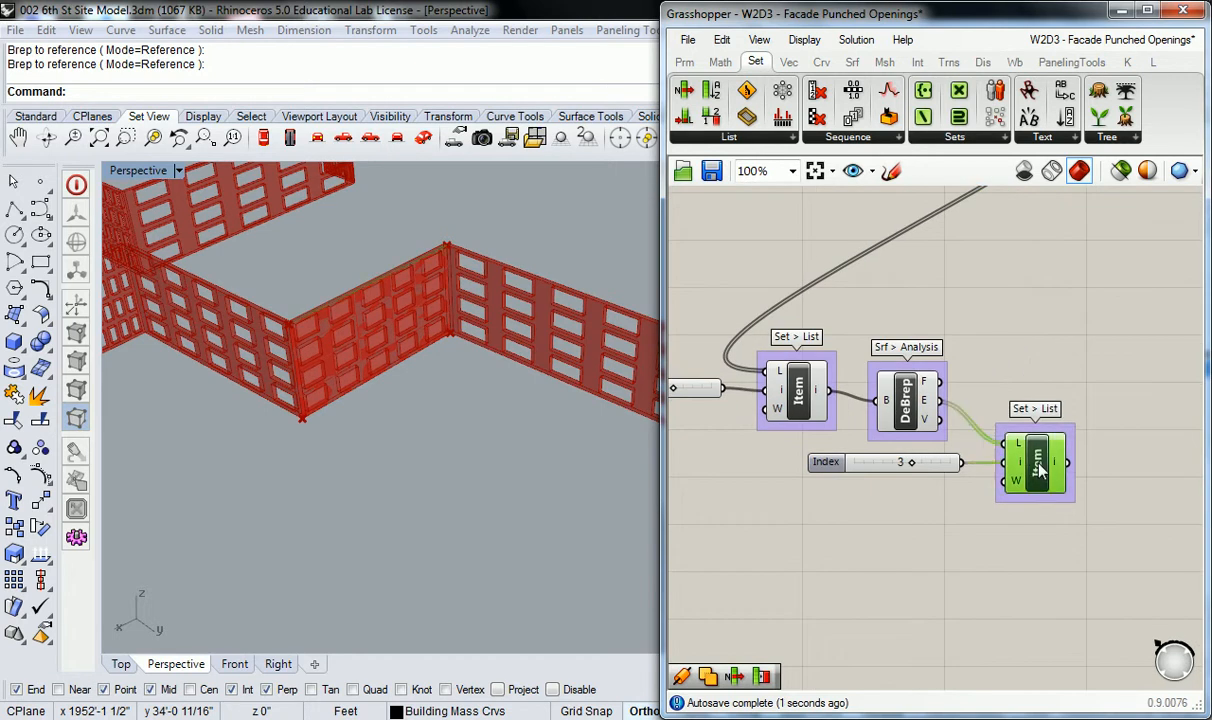
- Line up DeBrep and the copied List Item in a level row with the first List Item
{"action": "left_click_drag", "start_coordinate": [1039, 481], "coordinate": [1043, 437]}
{"action": "left_click_drag", "start_coordinate": [902, 414], "coordinate": [903, 405]}
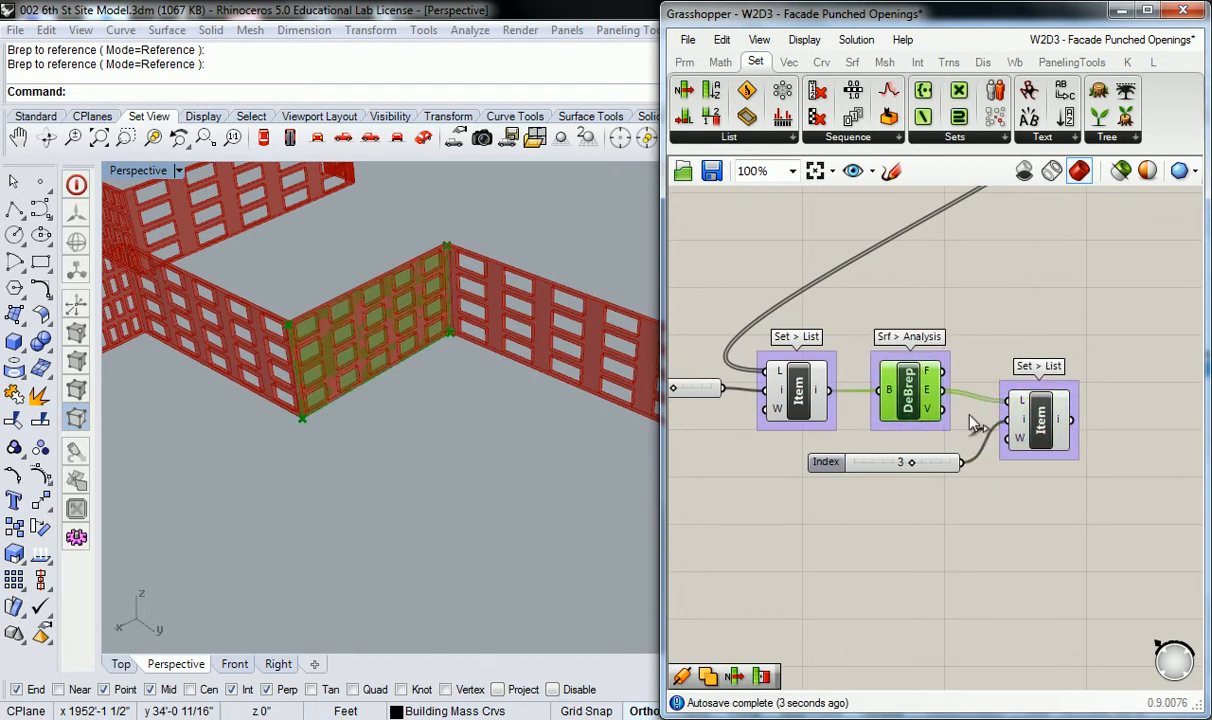
{"action": "left_click_drag", "start_coordinate": [1040, 426], "coordinate": [1040, 416]}
- Set the maximum of the copied List Item's Index slider to 3
{"action": "left_click", "coordinate": [828, 465]}
{"action": "double_click", "coordinate": [828, 465]}
{"action": "double_click", "coordinate": [906, 514]}
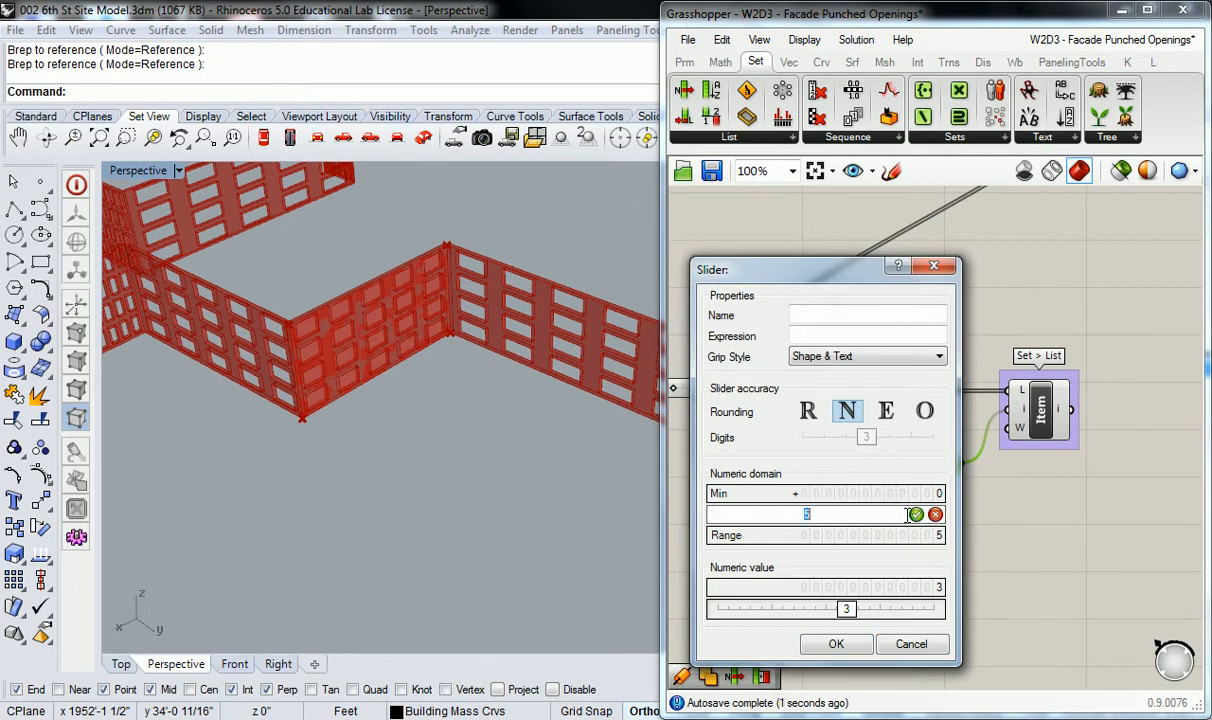
{"action": "type", "text": "3"}
{"action": "key", "text": "Return"}
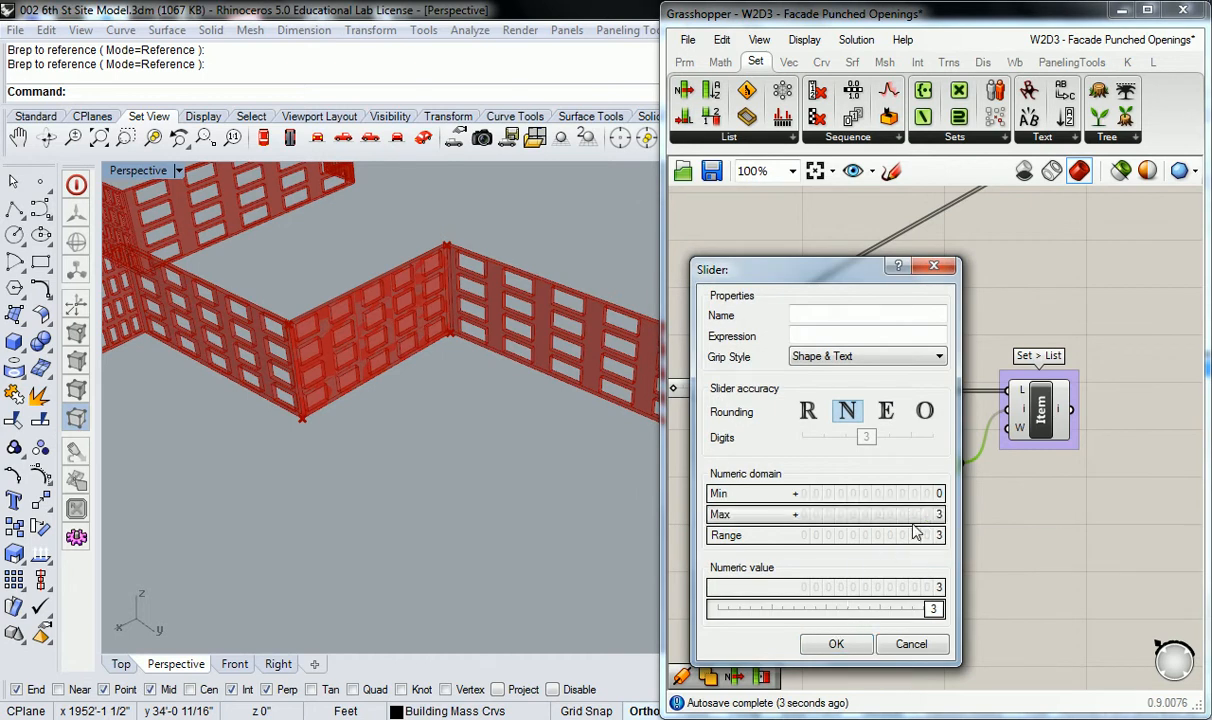
{"action": "left_click", "coordinate": [838, 644]}
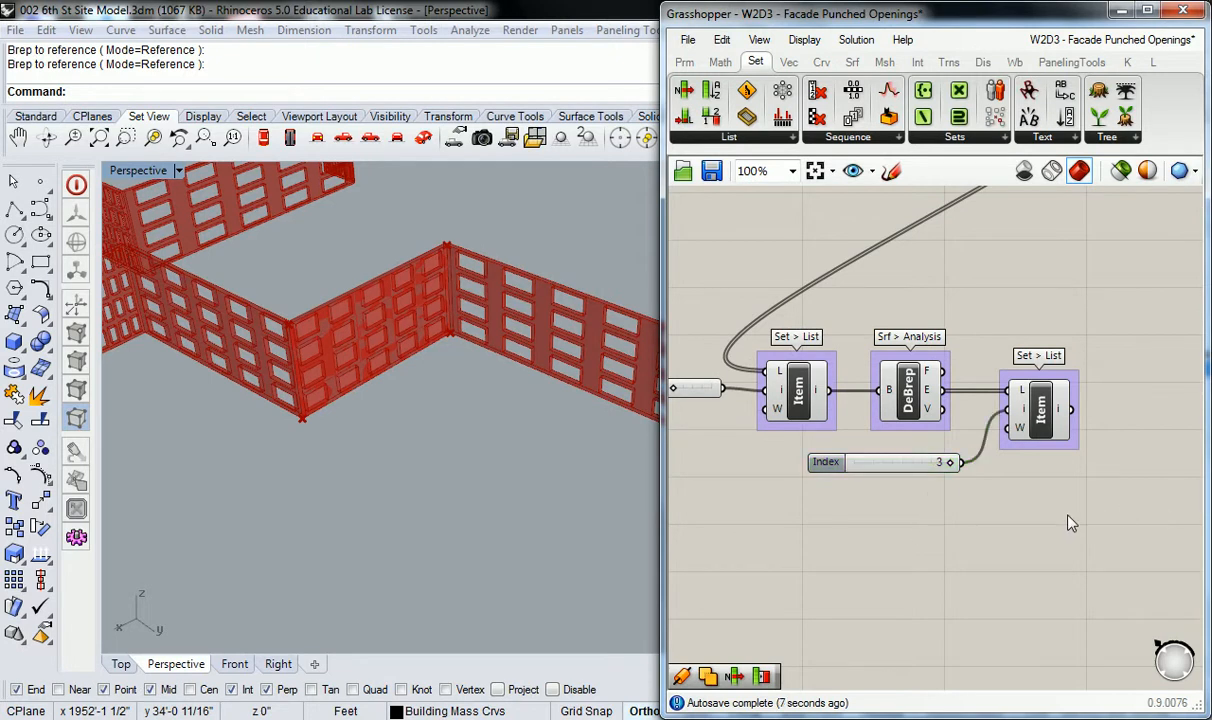
- Highlight the edge chosen by the second List Item and examine it up close on the wall face
{"action": "scroll", "coordinate": [974, 488], "scroll_direction": "up", "scroll_amount": 2}
{"action": "left_click", "coordinate": [1013, 430]}
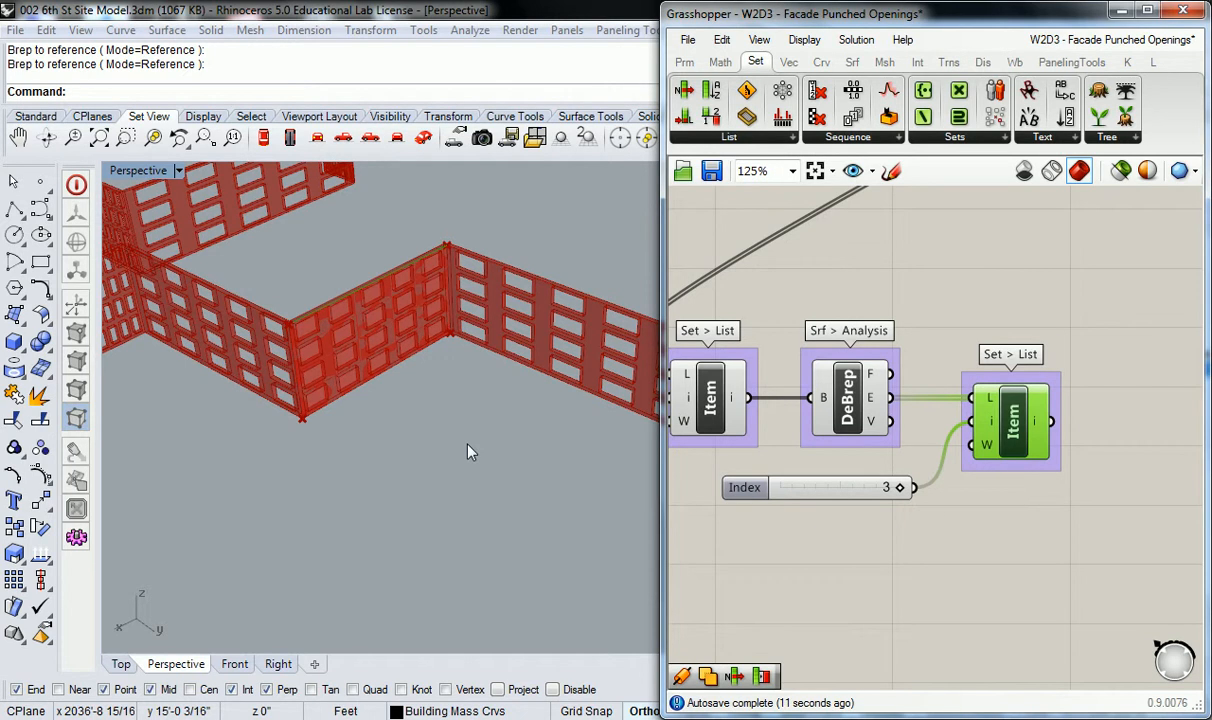
{"action": "right_click_drag", "start_coordinate": [392, 344], "coordinate": [291, 232]}
{"action": "right_click_drag", "start_coordinate": [356, 252], "coordinate": [369, 257]}
{"action": "left_click", "coordinate": [964, 540]}
{"action": "left_click", "coordinate": [1017, 437]}
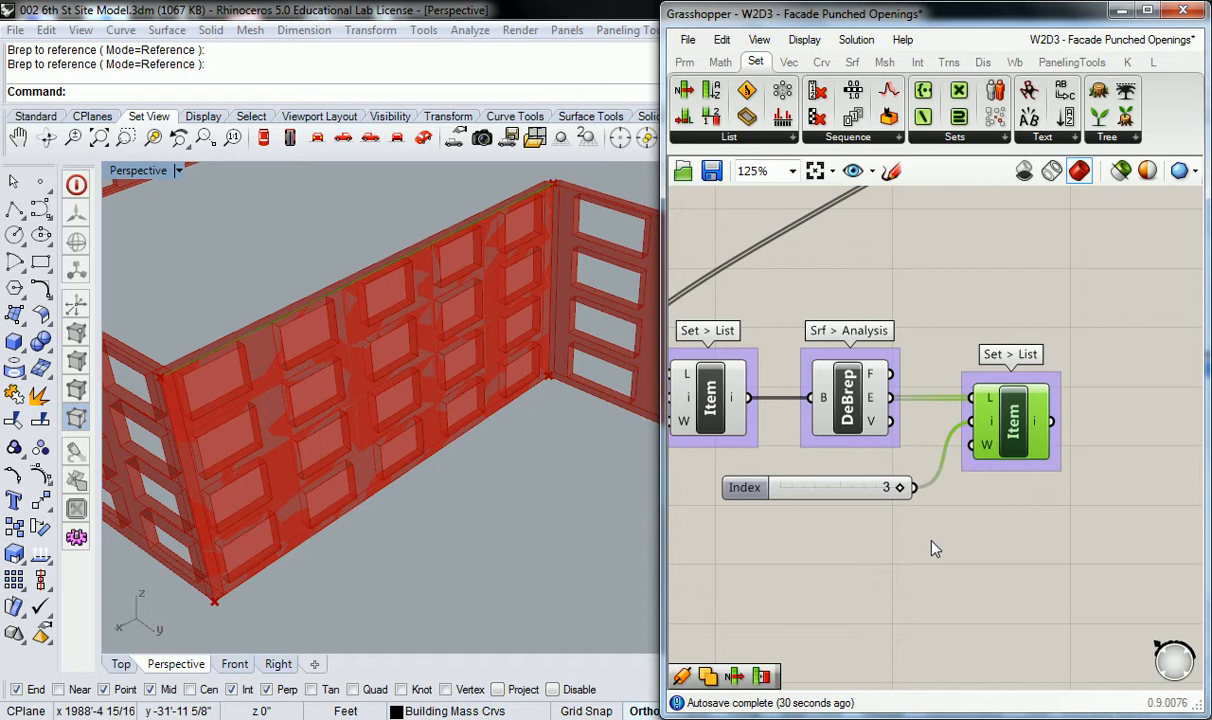
- Set the edge Index slider to 0 and view the chosen edge within the whole facade
{"action": "left_click_drag", "start_coordinate": [900, 487], "coordinate": [782, 498]}
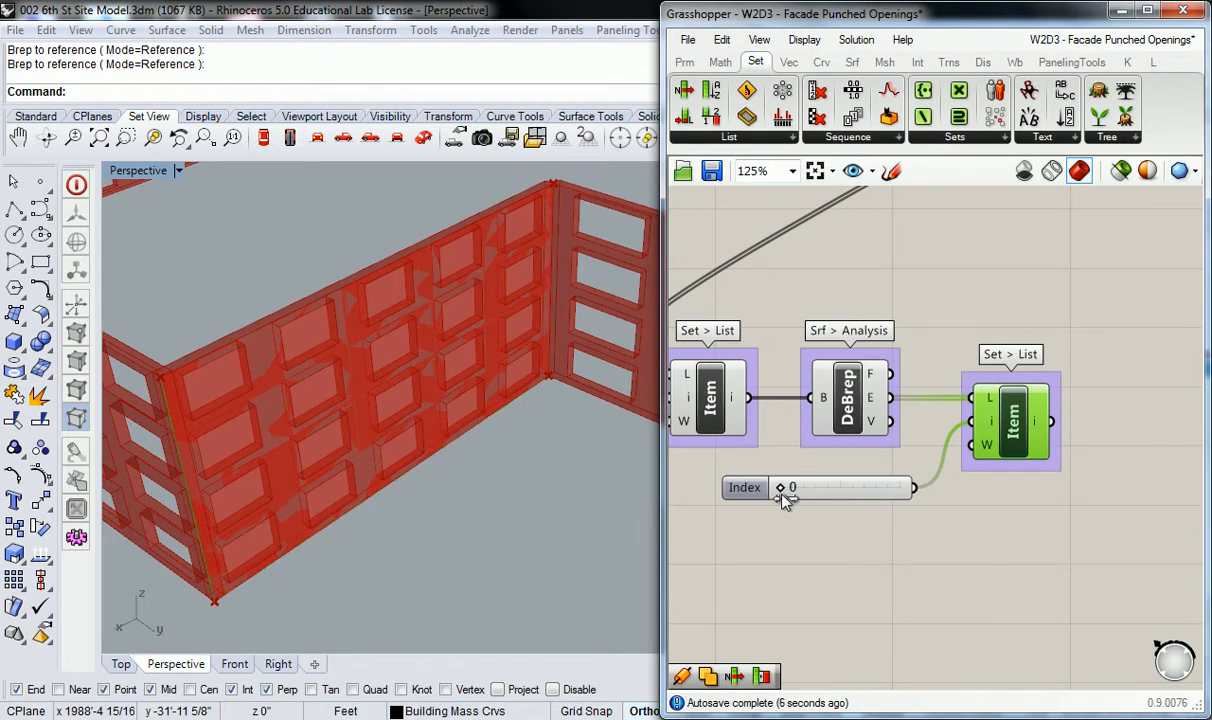
{"action": "middle_click", "coordinate": [812, 412]}
{"action": "scroll", "coordinate": [869, 287], "scroll_direction": "down", "scroll_amount": 3}
{"action": "scroll", "coordinate": [544, 411], "scroll_direction": "down", "scroll_amount": 3}
{"action": "right_click_drag", "start_coordinate": [544, 411], "coordinate": [407, 447]}
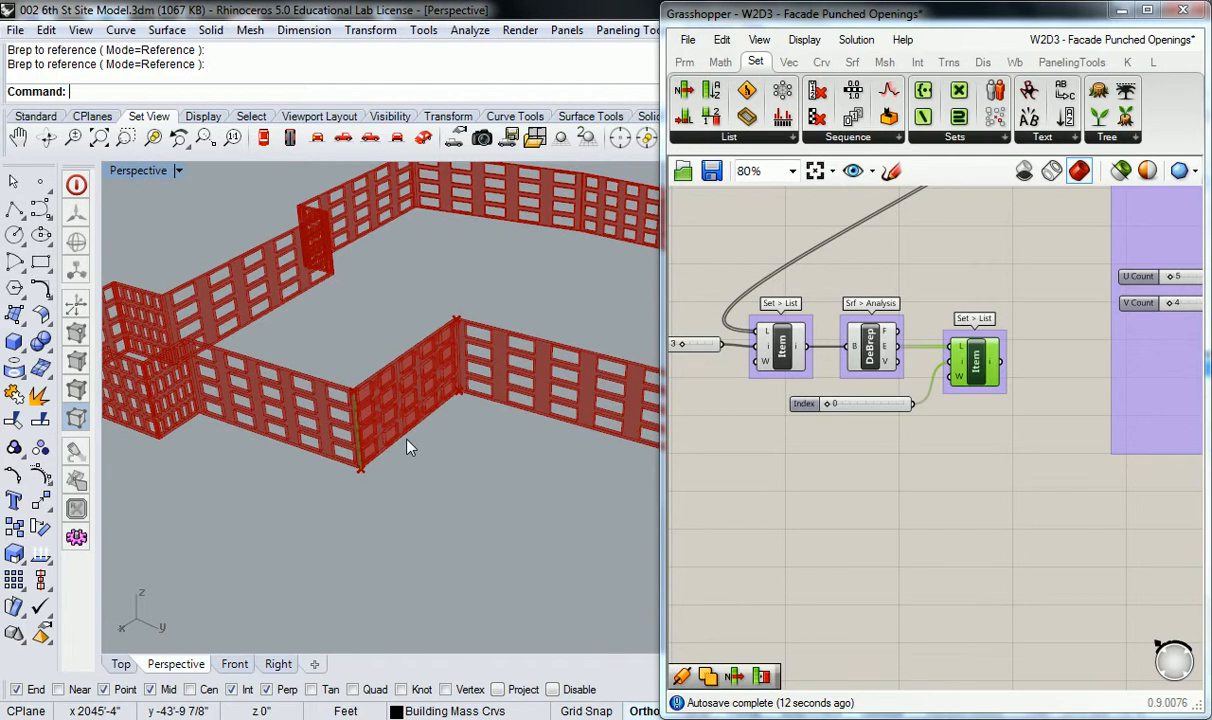
{"action": "left_click", "coordinate": [850, 447]}
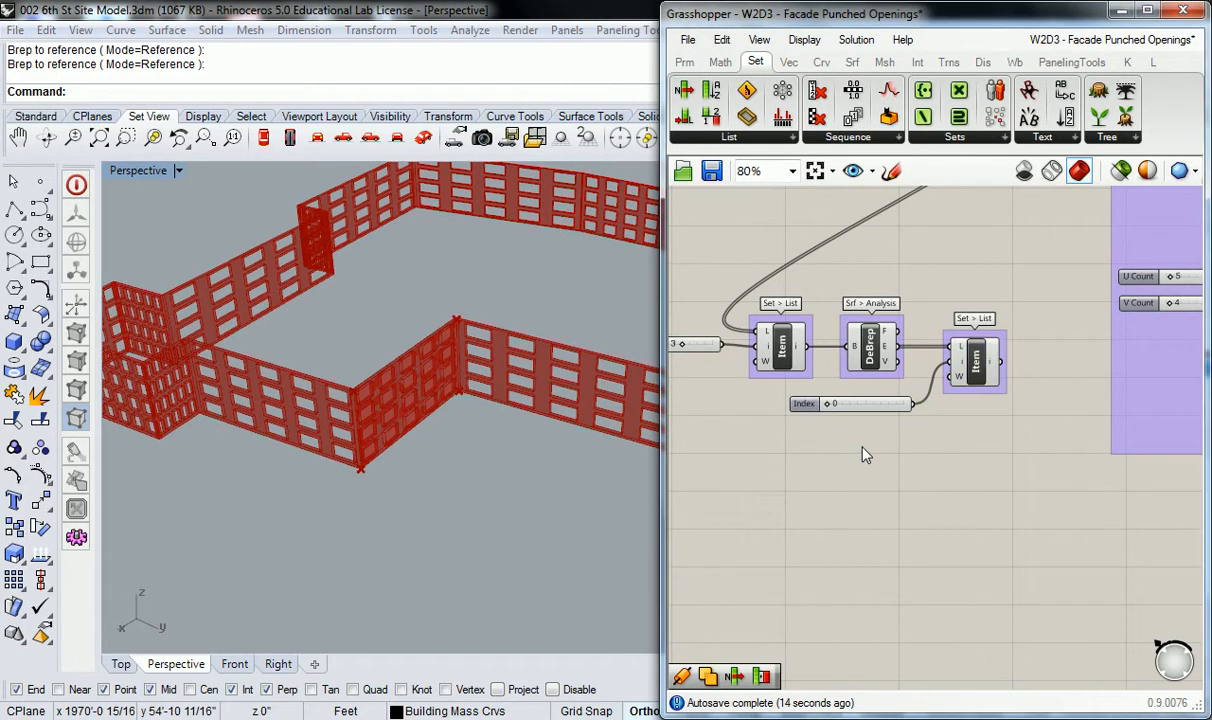
- Set the wall-face Index slider to 4 and highlight the edge that the second List Item picks on that face
{"action": "right_click_drag", "start_coordinate": [741, 396], "coordinate": [825, 425]}
{"action": "scroll", "coordinate": [770, 378], "scroll_direction": "up", "scroll_amount": 2}
{"action": "left_click_drag", "start_coordinate": [770, 370], "coordinate": [787, 371]}
{"action": "right_click_drag", "start_coordinate": [565, 441], "coordinate": [425, 449]}
{"action": "scroll", "coordinate": [297, 398], "scroll_direction": "up", "scroll_amount": 2}
{"action": "scroll", "coordinate": [405, 448], "scroll_direction": "down", "scroll_amount": 2}
{"action": "scroll", "coordinate": [853, 498], "scroll_direction": "down", "scroll_amount": 2}
{"action": "right_click_drag", "start_coordinate": [1115, 443], "coordinate": [1008, 438]}
{"action": "left_click", "coordinate": [1008, 437]}
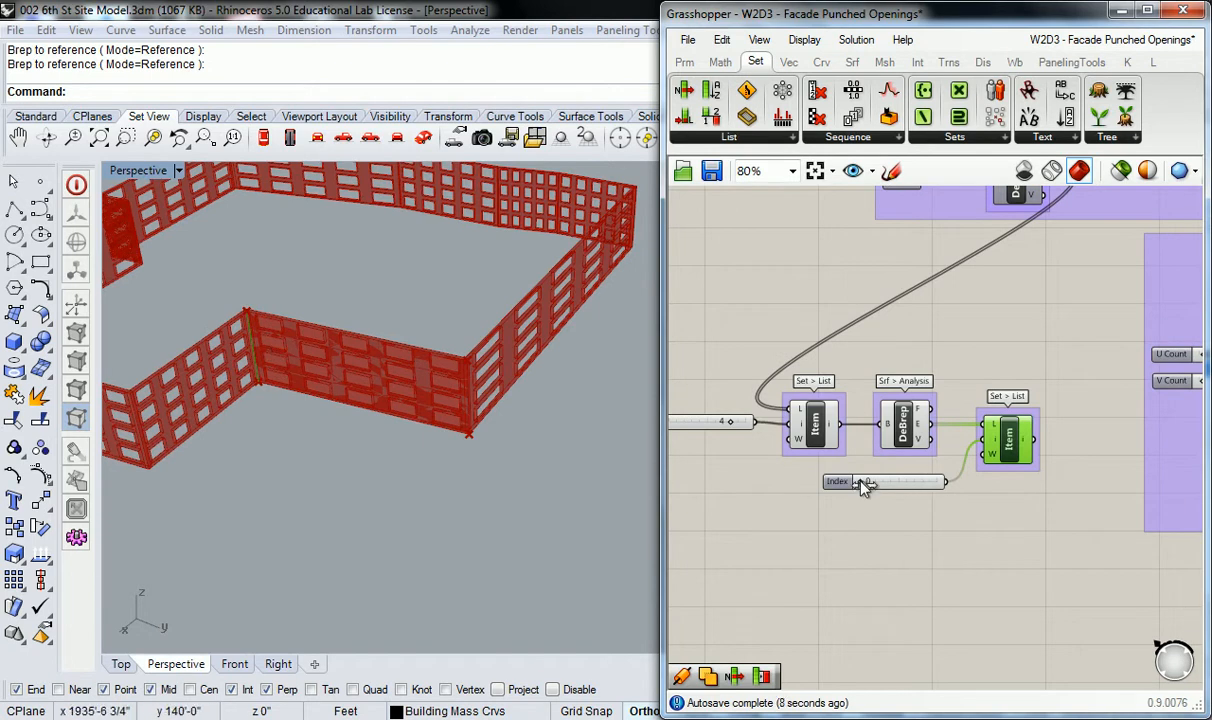
- Set the edge Index slider of the second List Item to 3
{"action": "left_click_drag", "start_coordinate": [868, 480], "coordinate": [944, 485]}
{"action": "scroll", "coordinate": [922, 533], "scroll_direction": "down", "scroll_amount": 3}
{"action": "right_click_drag", "start_coordinate": [922, 533], "coordinate": [992, 535]}
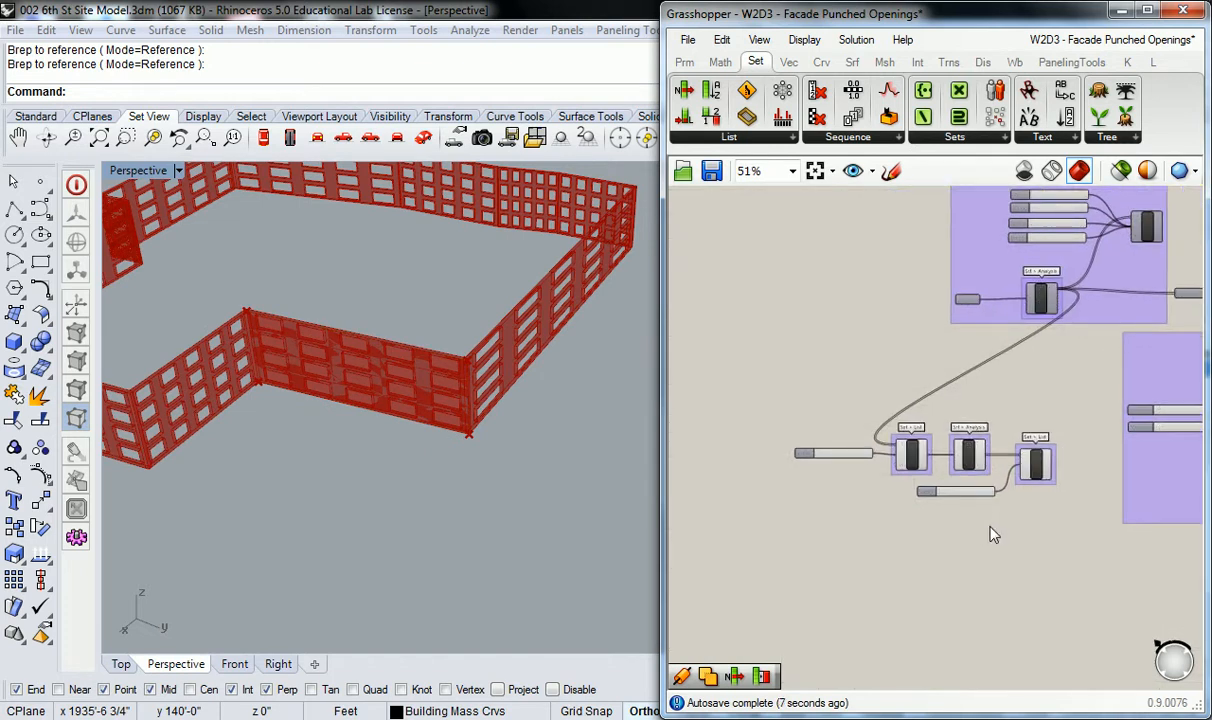
{"action": "scroll", "coordinate": [992, 535], "scroll_direction": "up", "scroll_amount": 4}
{"action": "right_click_drag", "start_coordinate": [930, 440], "coordinate": [807, 443]}
{"action": "right_click_drag", "start_coordinate": [702, 400], "coordinate": [790, 396]}
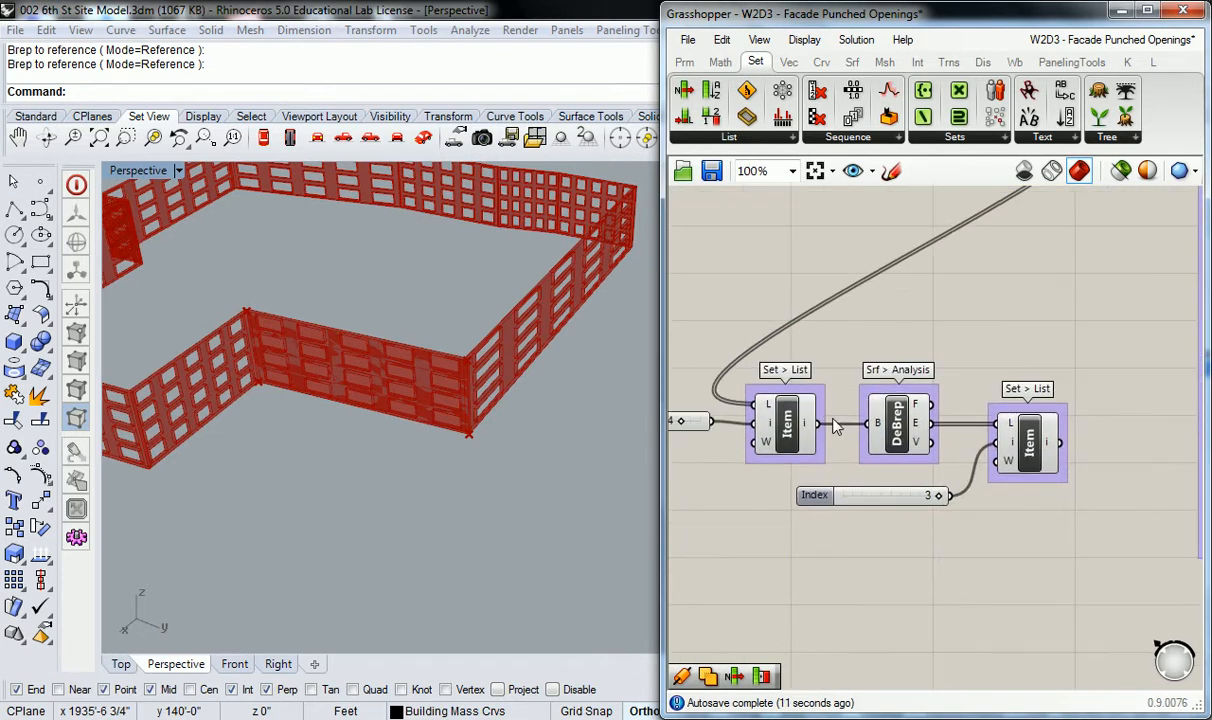
- Wire the Faces output of the original DeBrep directly into the lower DeBrep's Brep input, replacing the single-face connection
{"action": "scroll", "coordinate": [788, 430], "scroll_direction": "down", "scroll_amount": 1}
{"action": "right_click_drag", "start_coordinate": [969, 267], "coordinate": [788, 373]}
{"action": "right_click_drag", "start_coordinate": [787, 297], "coordinate": [849, 276]}
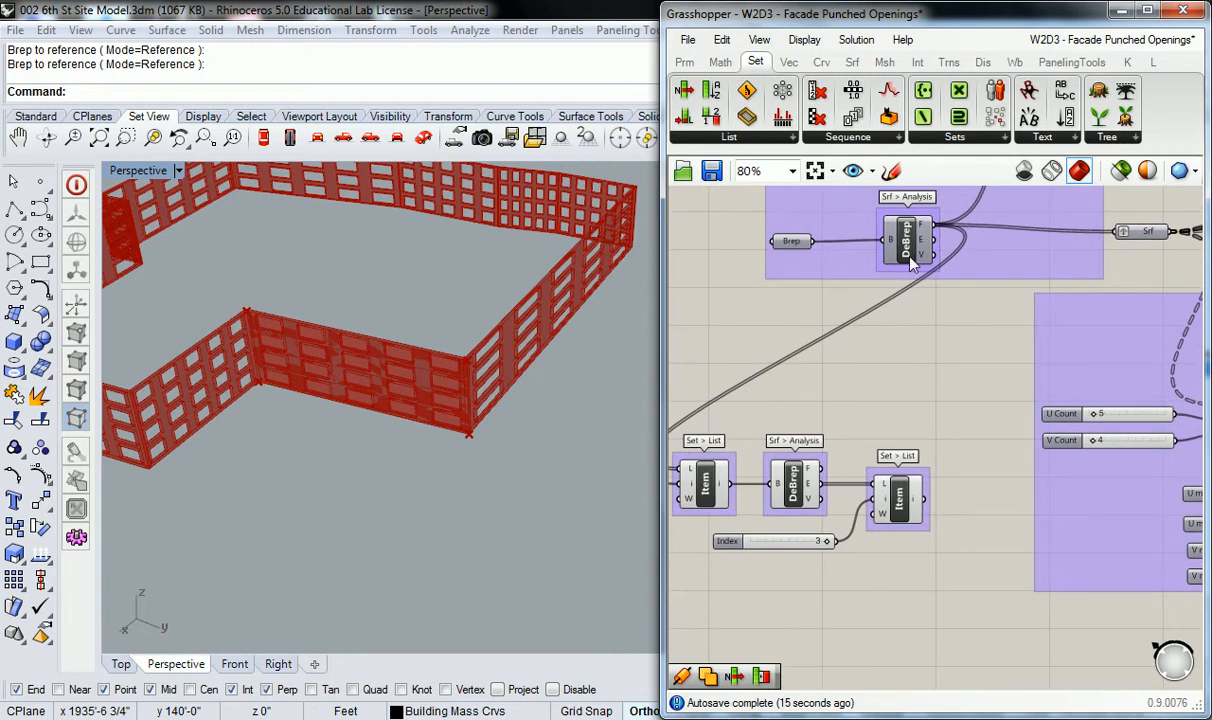
{"action": "left_click_drag", "start_coordinate": [960, 276], "coordinate": [777, 484]}
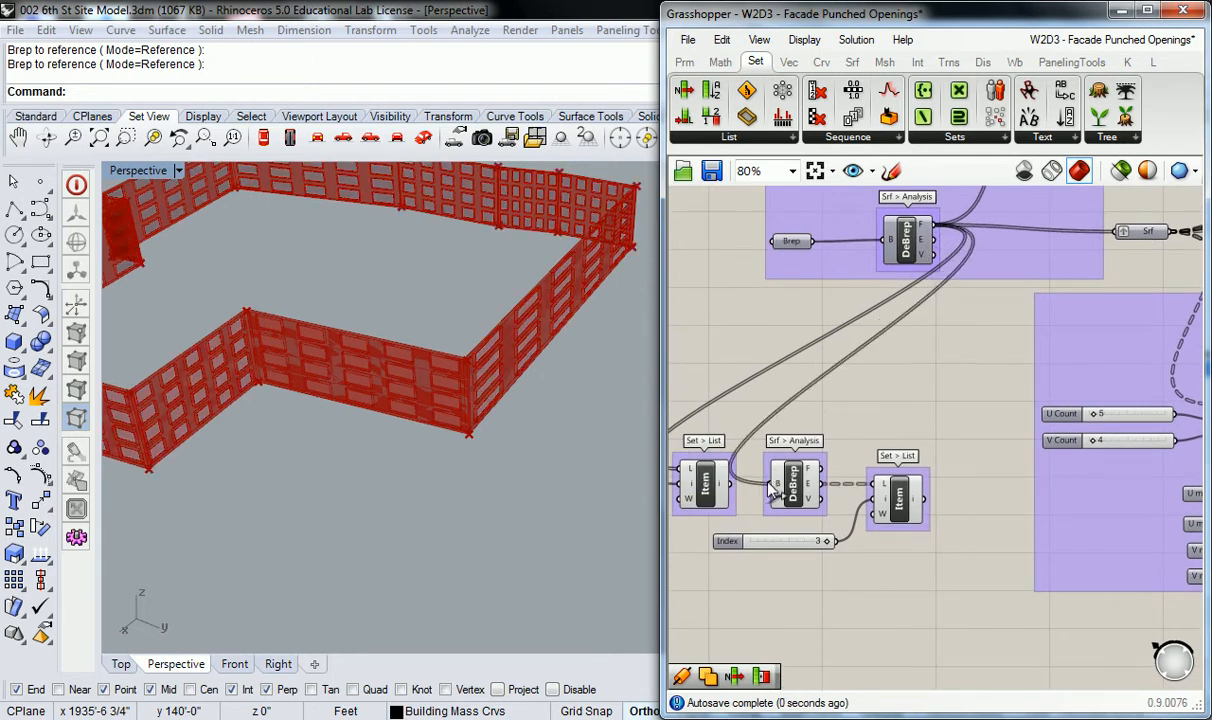
- Highlight the second List Item's output and examine which edge it picks on each wall around the building
{"action": "right_click_drag", "start_coordinate": [482, 460], "coordinate": [511, 375]}
{"action": "right_click_drag", "start_coordinate": [845, 412], "coordinate": [884, 387]}
{"action": "left_click", "coordinate": [564, 500]}
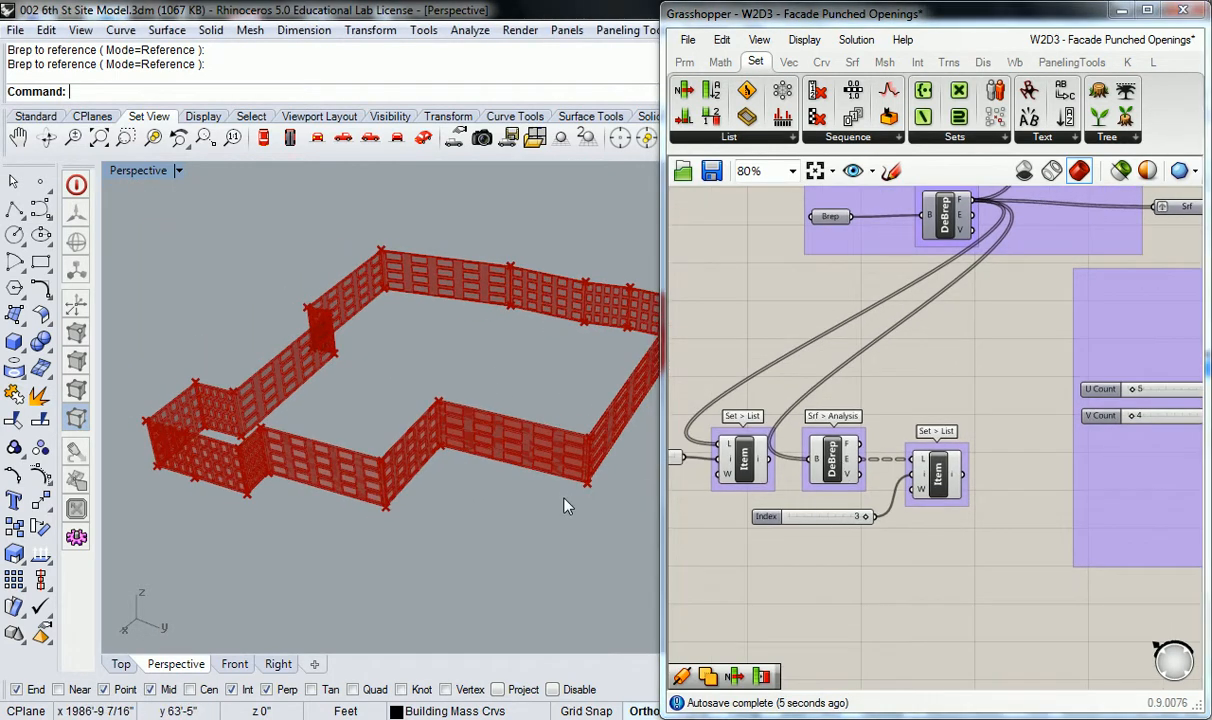
{"action": "left_click", "coordinate": [937, 484]}
{"action": "right_click_drag", "start_coordinate": [570, 507], "coordinate": [465, 406]}
{"action": "scroll", "coordinate": [355, 438], "scroll_direction": "up", "scroll_amount": 3}
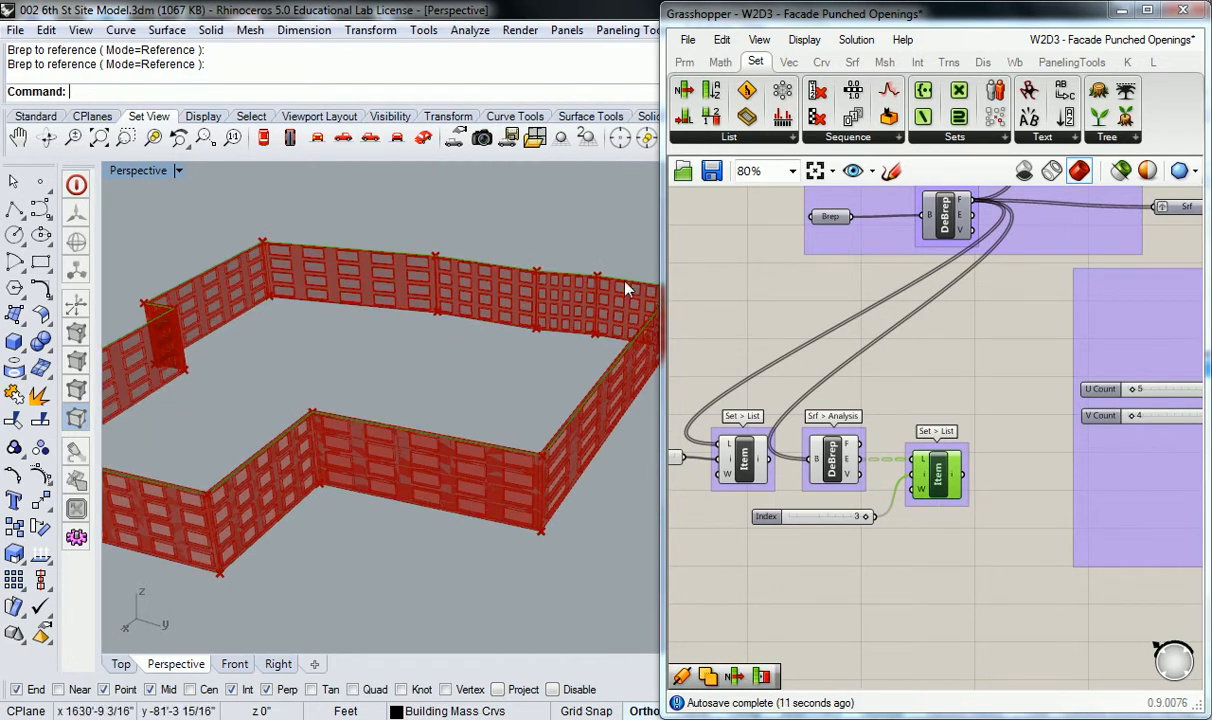
{"action": "right_click_drag", "start_coordinate": [319, 249], "coordinate": [419, 279]}
{"action": "right_click_drag", "start_coordinate": [170, 337], "coordinate": [260, 511]}
{"action": "scroll", "coordinate": [400, 446], "scroll_direction": "up", "scroll_amount": 4}
{"action": "right_click_drag", "start_coordinate": [453, 455], "coordinate": [381, 425]}
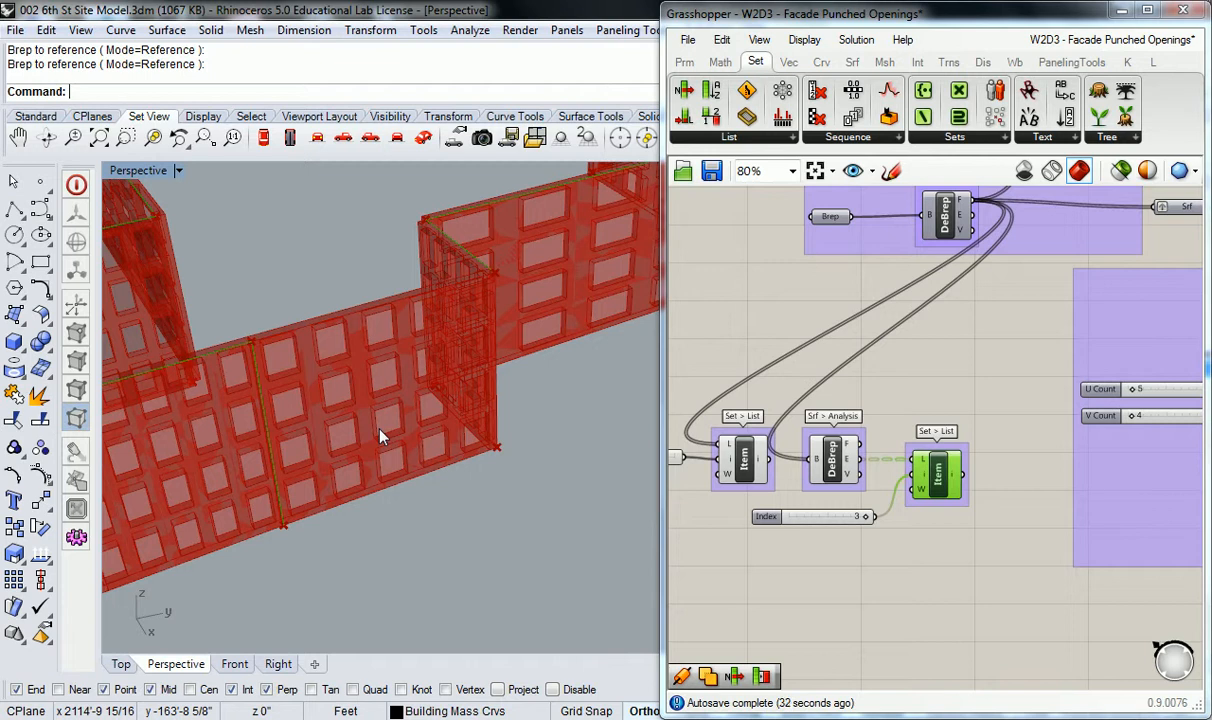
- Try grafting the lower DeBrep's Brep input, and switch the graft off again
{"action": "left_click", "coordinate": [873, 375]}
{"action": "mouse_move", "coordinate": [851, 470]}
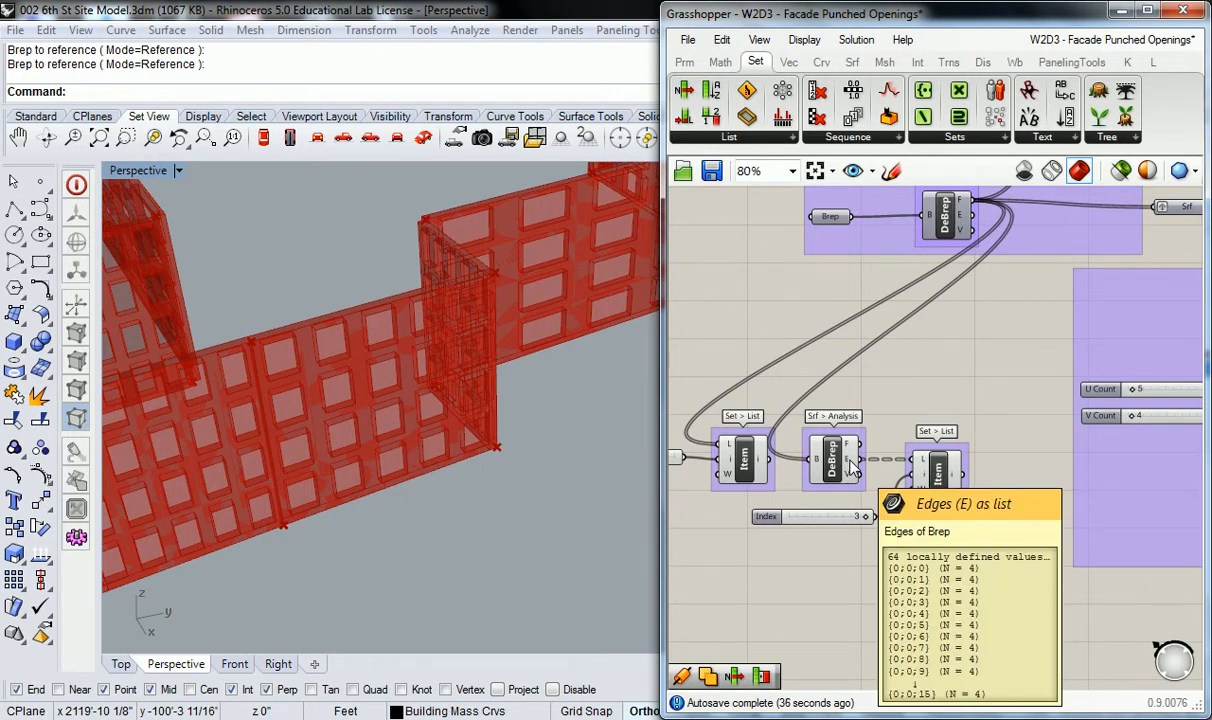
{"action": "right_click_drag", "start_coordinate": [913, 338], "coordinate": [877, 366]}
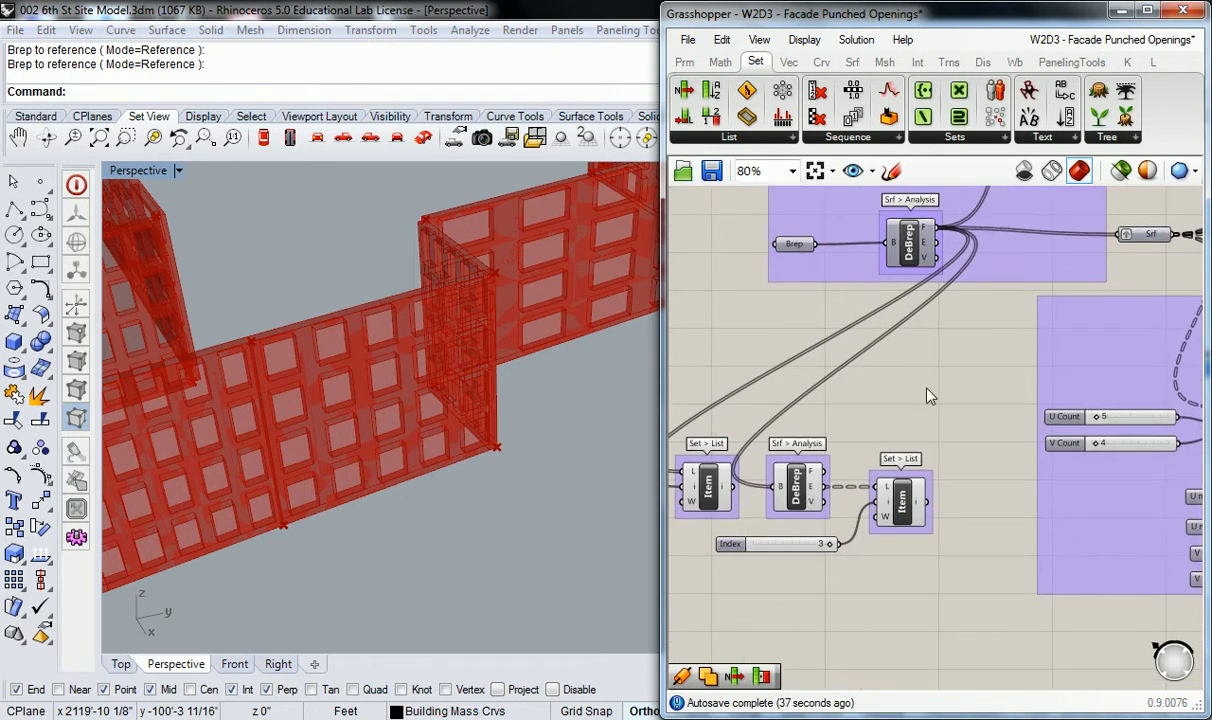
{"action": "right_click", "coordinate": [782, 490]}
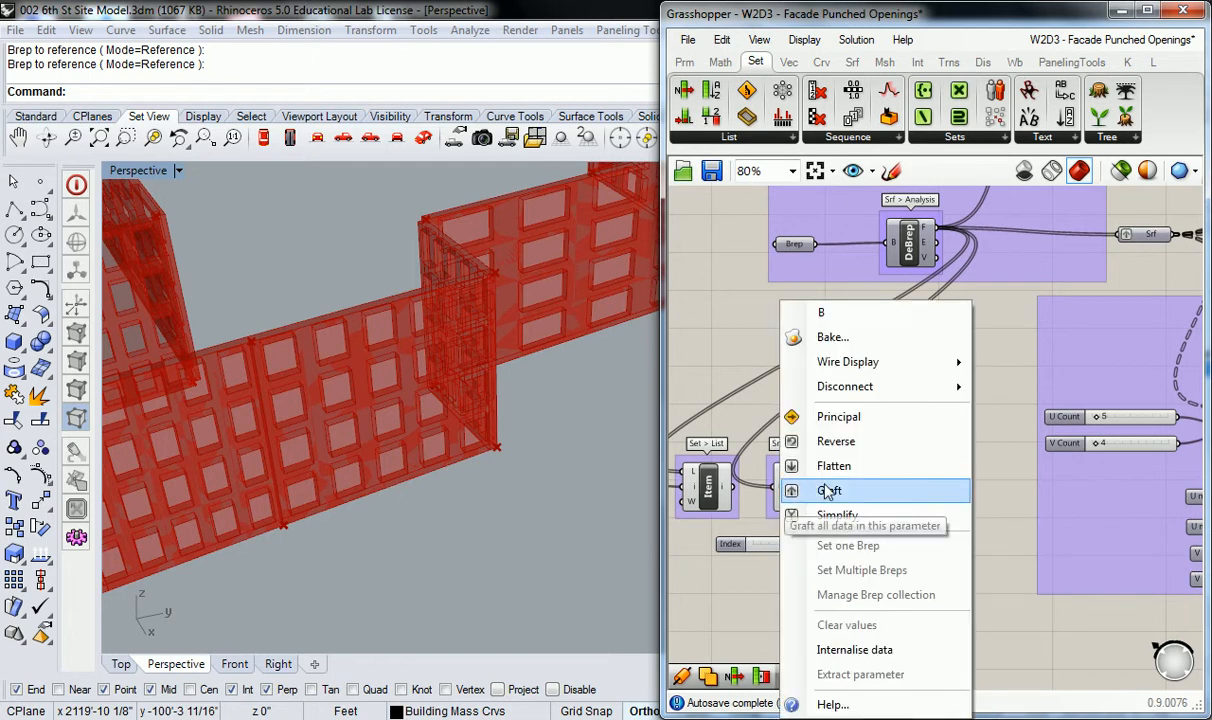
{"action": "left_click", "coordinate": [738, 487]}
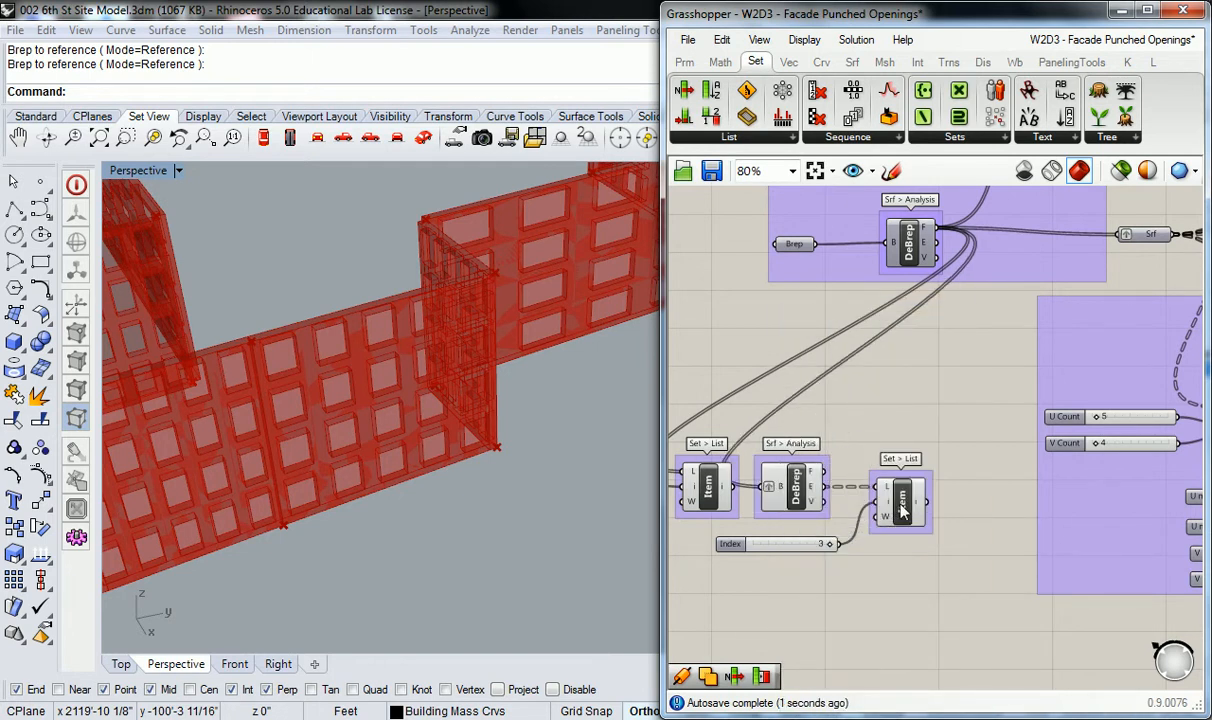
{"action": "left_click", "coordinate": [902, 510]}
{"action": "left_click", "coordinate": [740, 468]}
{"action": "right_click", "coordinate": [782, 487]}
{"action": "left_click", "coordinate": [828, 490]}
- Highlight the lower DeBrep's geometry, and view the complete ring of facade walls from another angle
{"action": "left_click", "coordinate": [800, 487]}
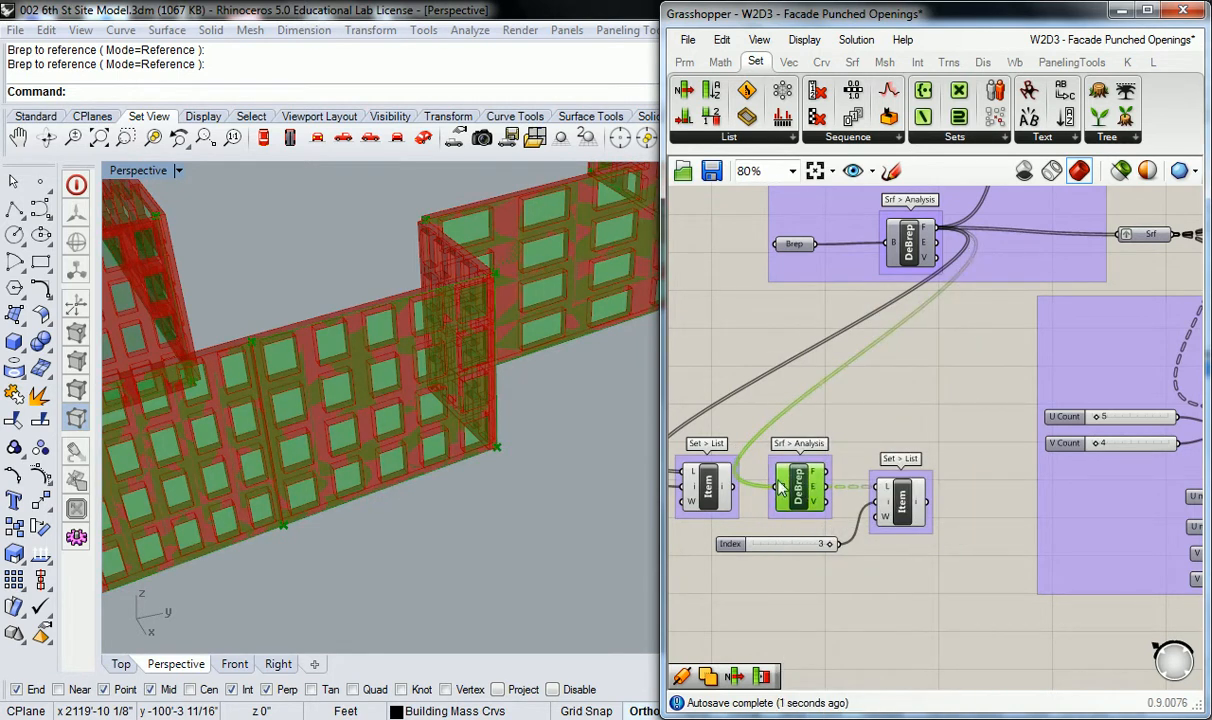
{"action": "left_click", "coordinate": [559, 462]}
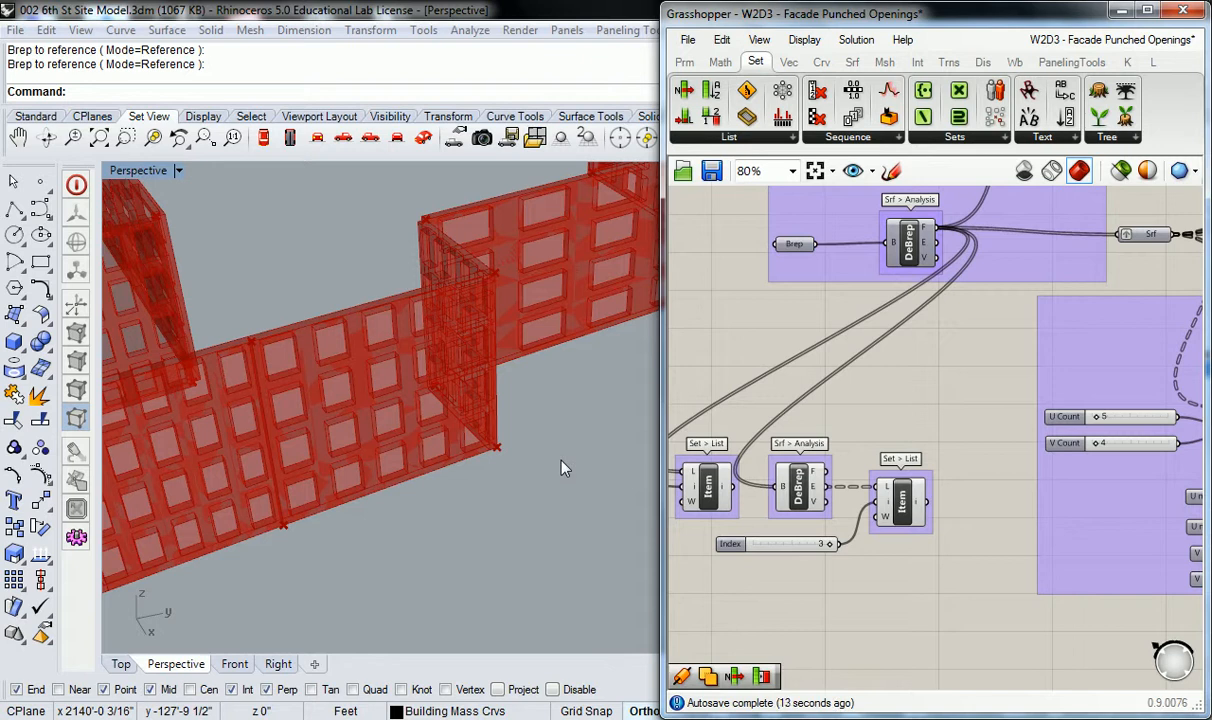
{"action": "scroll", "coordinate": [541, 444], "scroll_direction": "down", "scroll_amount": 4}
{"action": "left_click", "coordinate": [543, 442]}
{"action": "scroll", "coordinate": [548, 439], "scroll_direction": "down", "scroll_amount": 7}
{"action": "scroll", "coordinate": [549, 439], "scroll_direction": "down", "scroll_amount": 5}
{"action": "right_click_drag", "start_coordinate": [549, 441], "coordinate": [438, 460], "text": "shift"}
{"action": "left_click", "coordinate": [726, 556]}
{"action": "right_click_drag", "start_coordinate": [514, 480], "coordinate": [492, 328]}
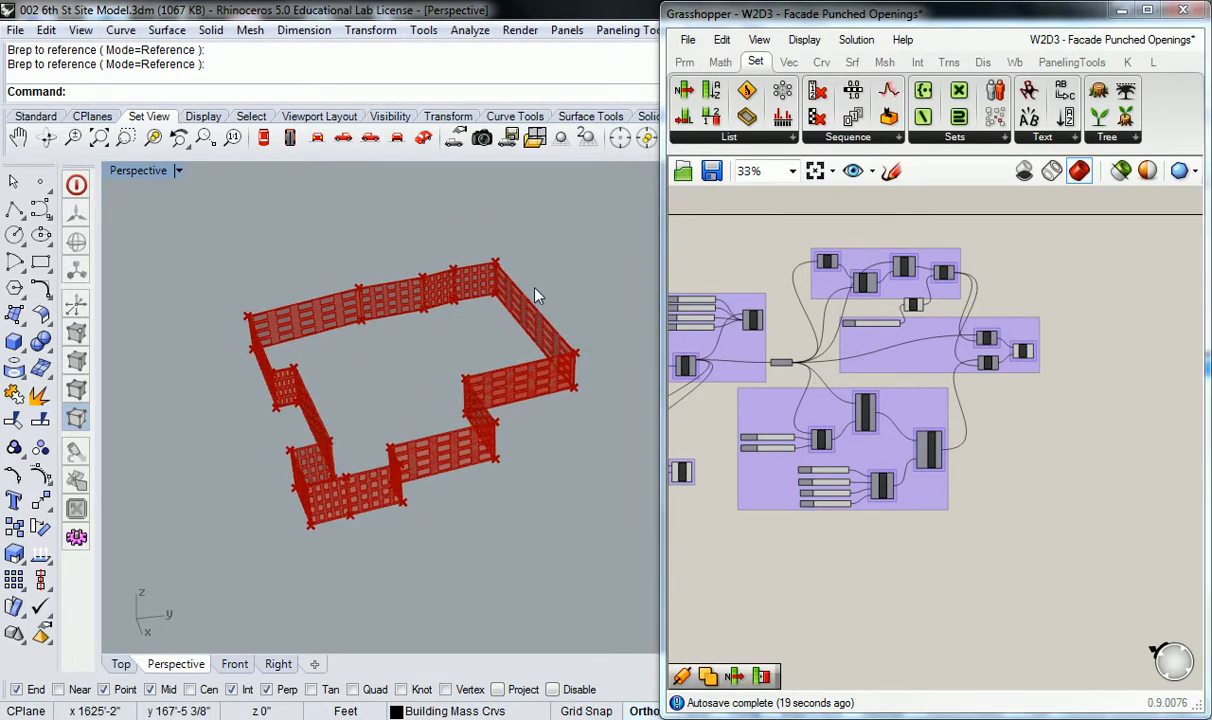
- Minimize Grasshopper, examine the full facade from several sides in Rhino, and restore the Grasshopper window
{"action": "left_click", "coordinate": [1121, 10]}
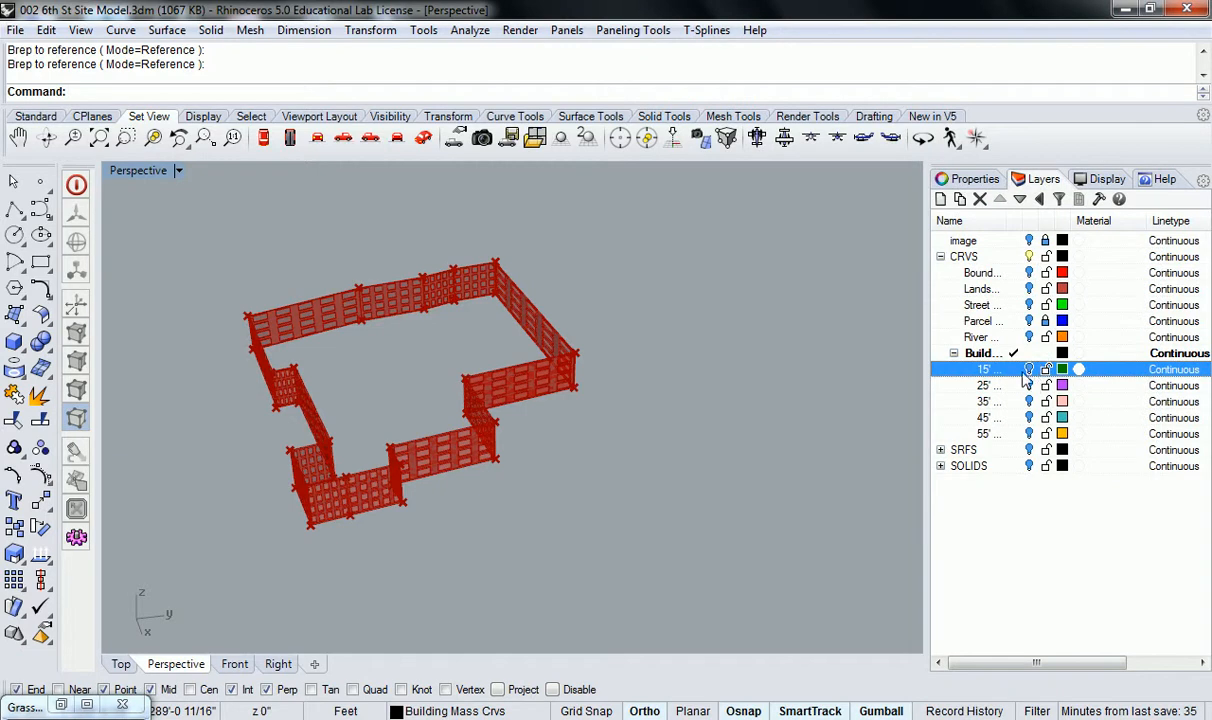
{"action": "left_click", "coordinate": [985, 355]}
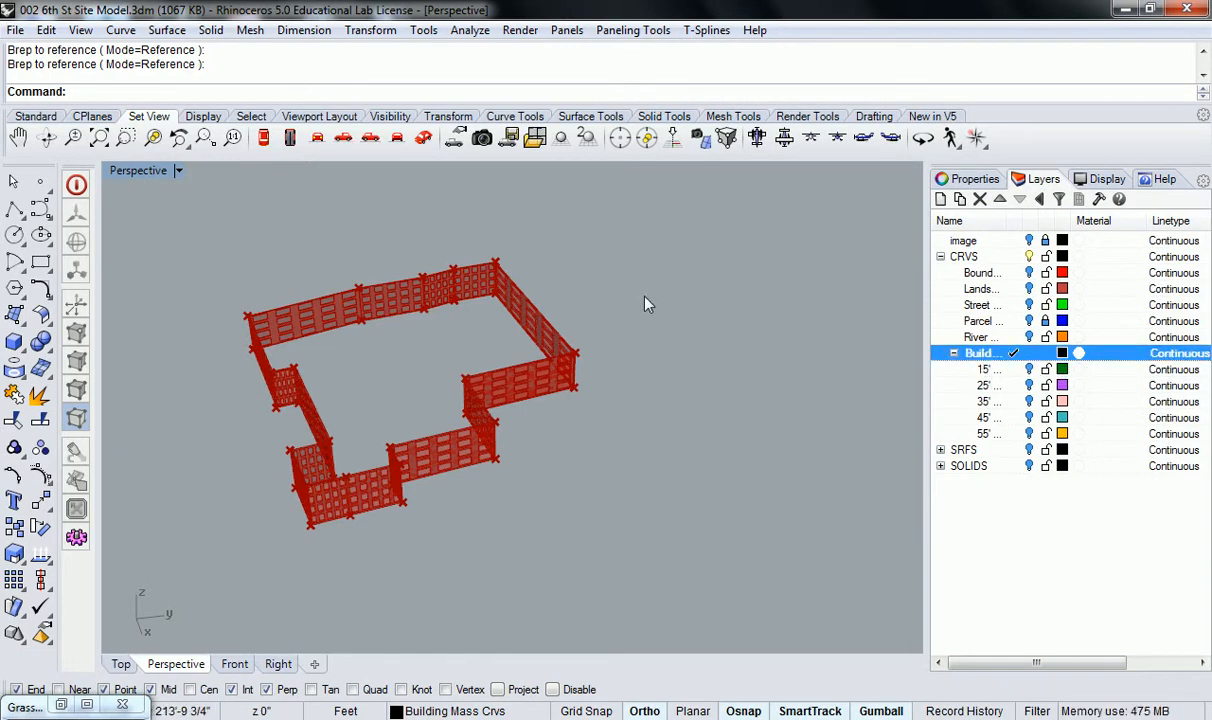
{"action": "right_click_drag", "start_coordinate": [600, 510], "coordinate": [460, 414]}
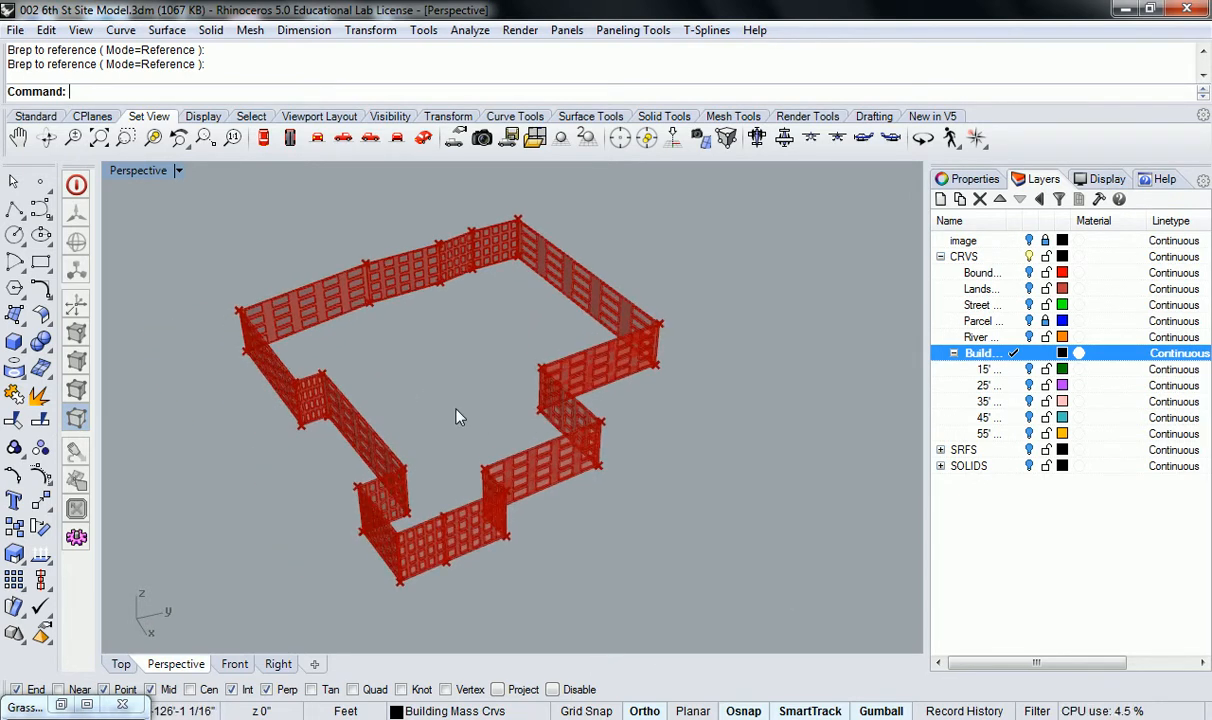
{"action": "right_click_drag", "start_coordinate": [456, 410], "coordinate": [490, 393]}
{"action": "right_click_drag", "start_coordinate": [580, 373], "coordinate": [511, 388], "text": "shift"}
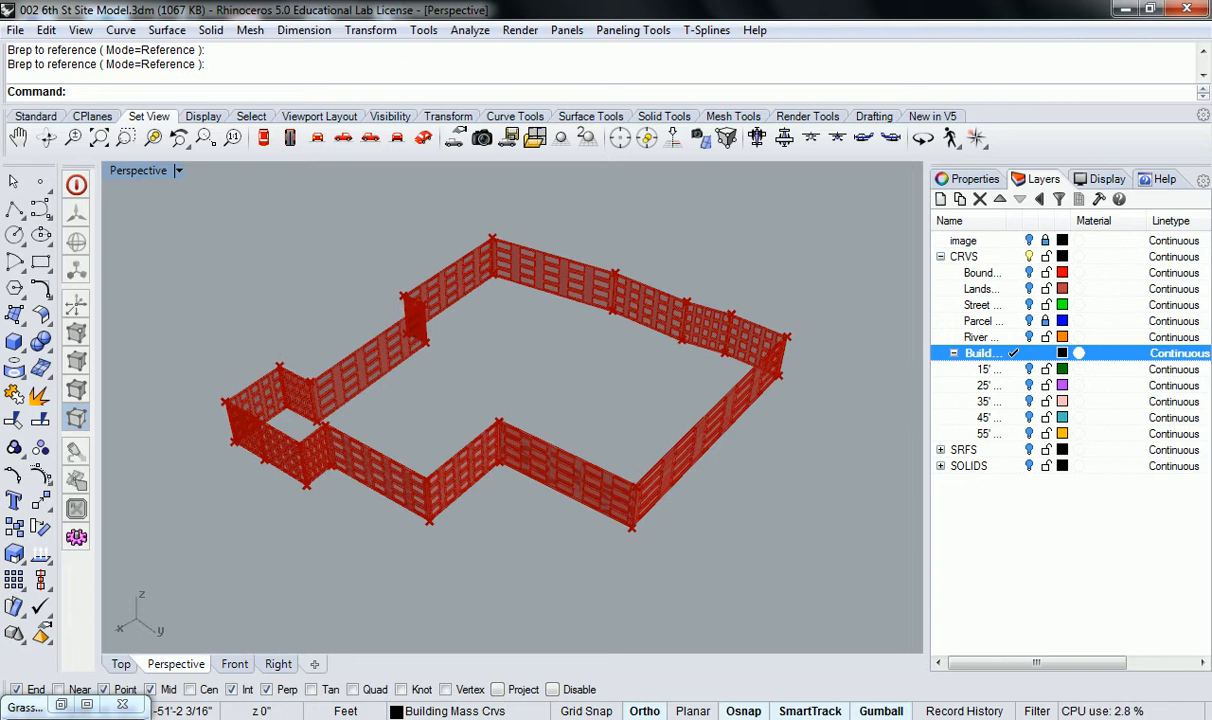
{"action": "right_click_drag", "start_coordinate": [398, 403], "coordinate": [122, 705]}
{"action": "left_click", "coordinate": [61, 705]}
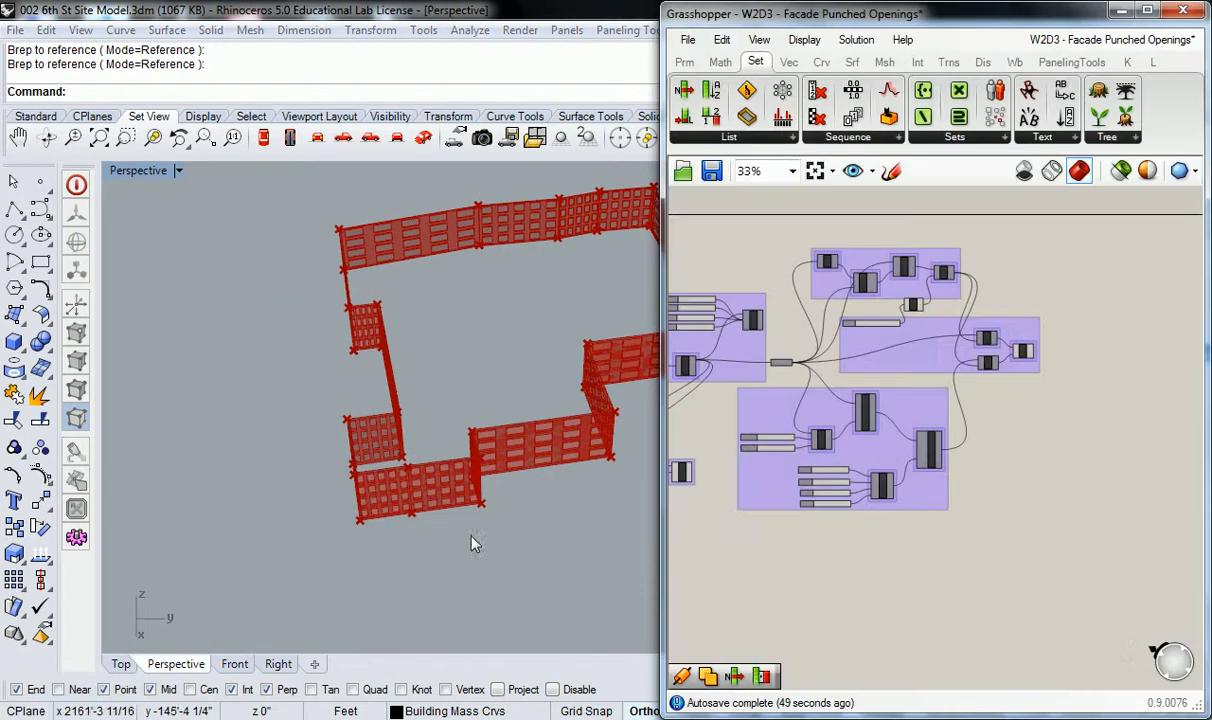
- Highlight the edges picked by the second List Item and examine them up close on the corner walls
{"action": "scroll", "coordinate": [874, 457], "scroll_direction": "up", "scroll_amount": 7}
{"action": "left_click", "coordinate": [880, 460]}
{"action": "right_click_drag", "start_coordinate": [449, 455], "coordinate": [414, 460], "text": "shift"}
{"action": "scroll", "coordinate": [416, 466], "scroll_direction": "up", "scroll_amount": 5}
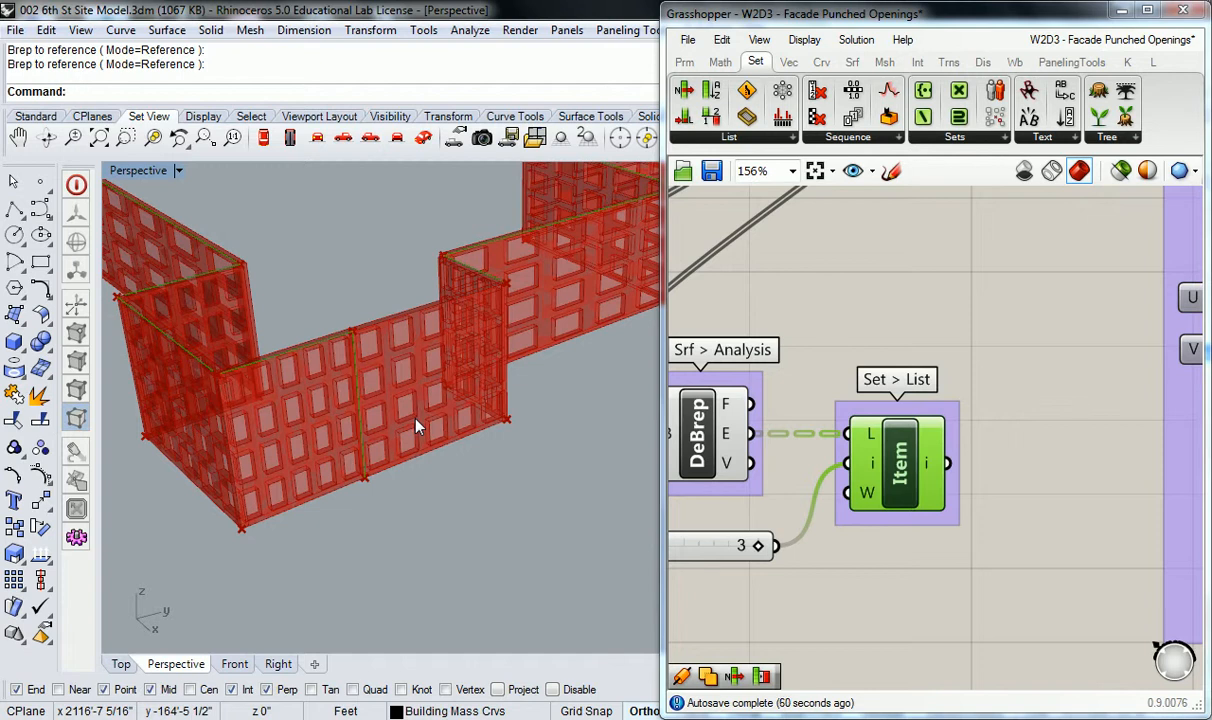
{"action": "right_click_drag", "start_coordinate": [365, 252], "coordinate": [387, 262]}
{"action": "right_click_drag", "start_coordinate": [784, 327], "coordinate": [985, 384]}
{"action": "scroll", "coordinate": [887, 314], "scroll_direction": "down", "scroll_amount": 3}
{"action": "scroll", "coordinate": [942, 340], "scroll_direction": "down", "scroll_amount": 1}
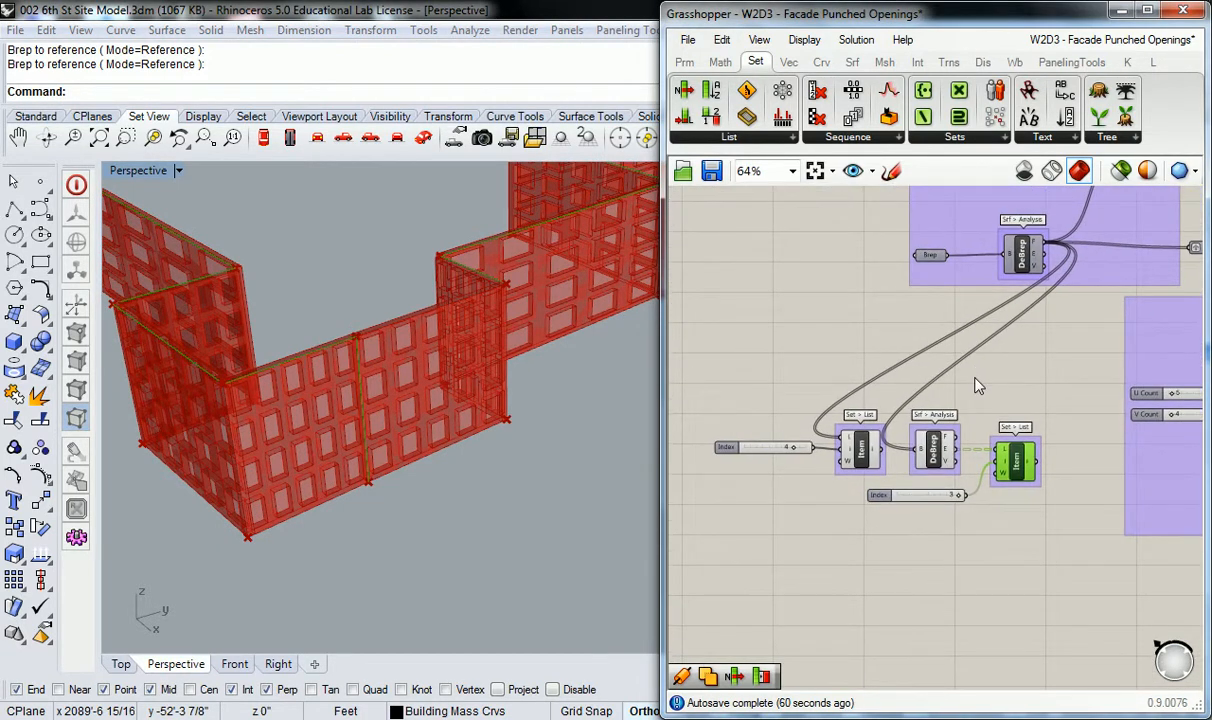